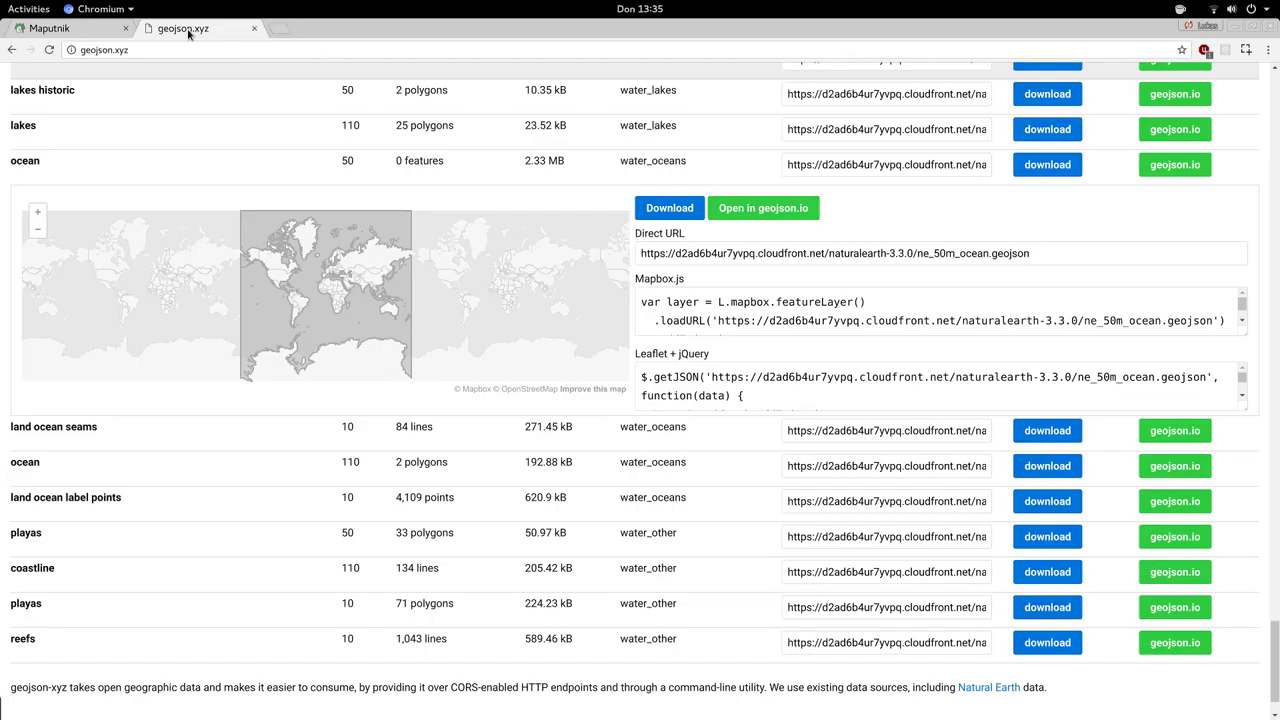
- Select the full direct URL of the 50m ocean dataset on geojson.xyz
{"action": "left_click", "coordinate": [720, 262]}
{"action": "key", "text": "ctrl+c"}
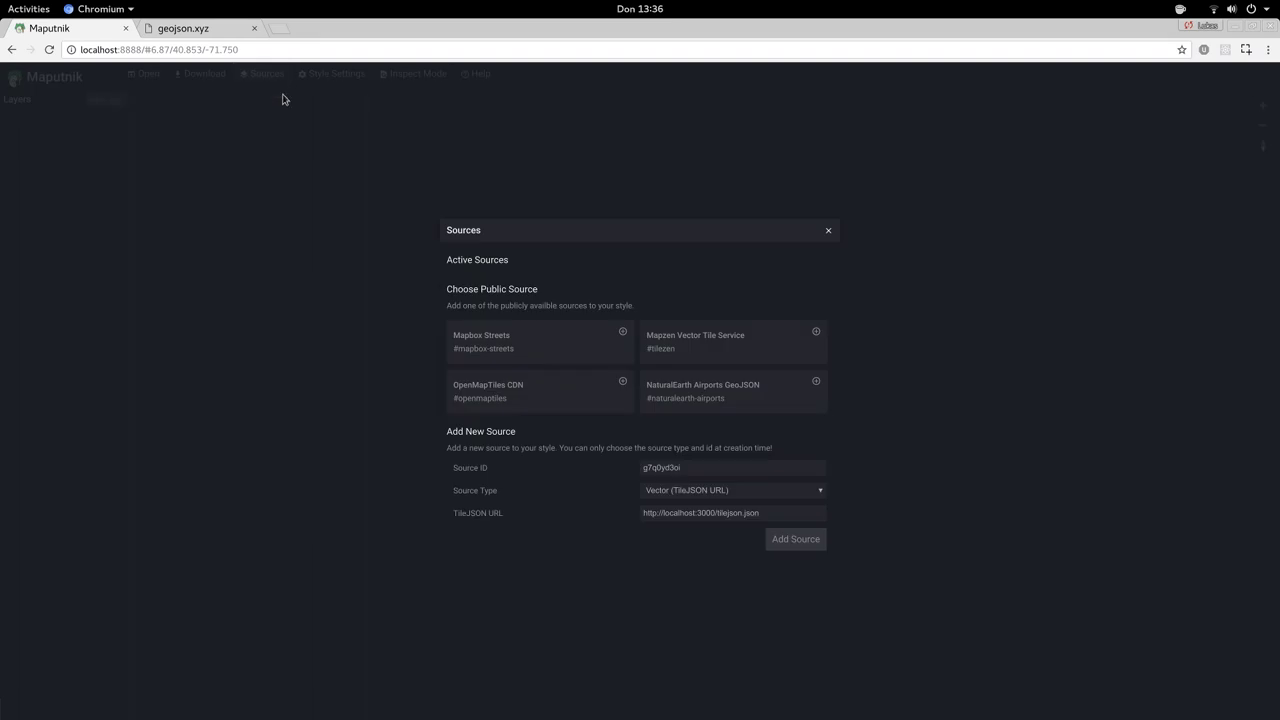
- Add a GeoJSON source with ID 'ocean' whose data is the pasted ocean dataset URL
{"action": "left_click", "coordinate": [760, 493]}
{"action": "left_click", "coordinate": [730, 502]}
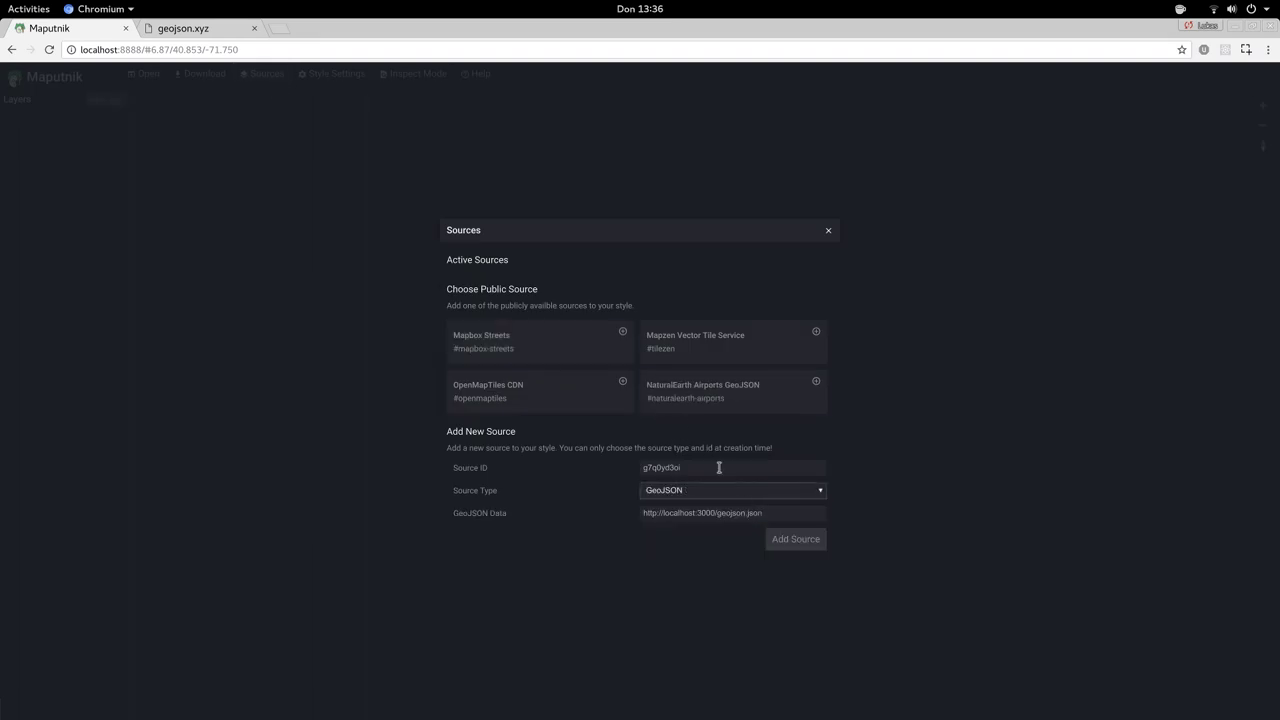
{"action": "left_click", "coordinate": [719, 467]}
{"action": "double_click", "coordinate": [719, 467]}
{"action": "type", "text": "oc"}
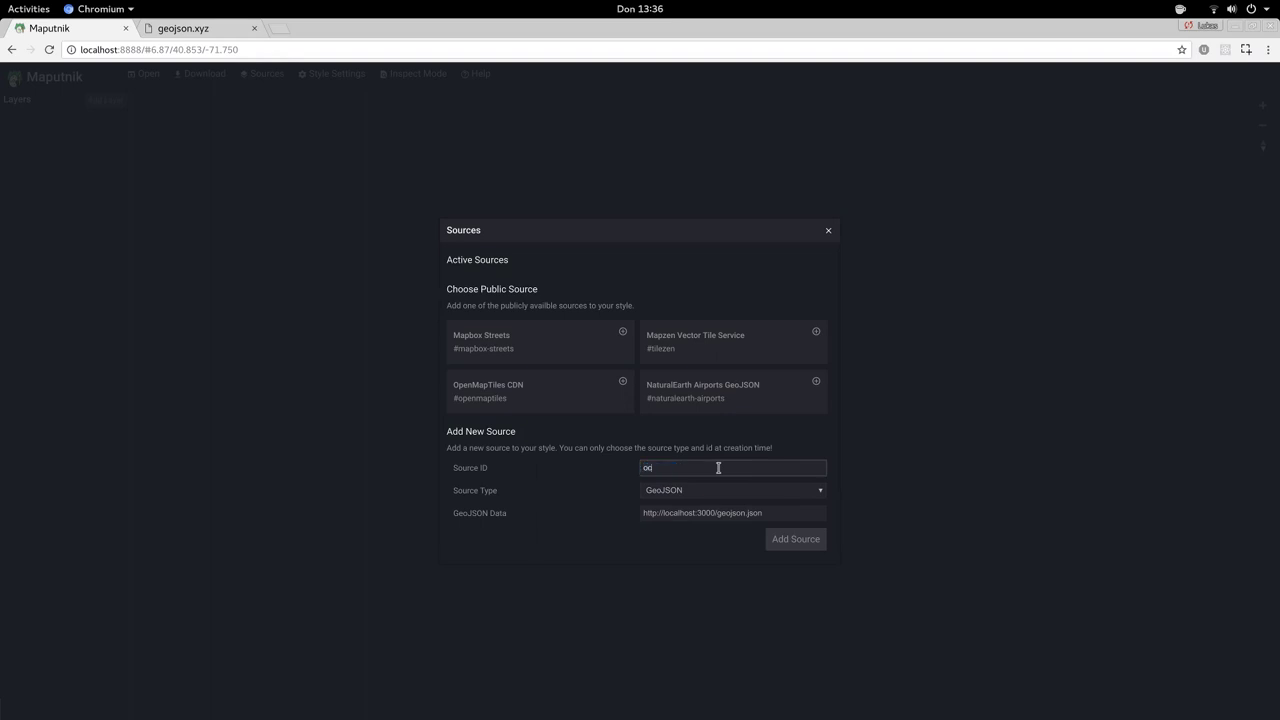
{"action": "type", "text": "ean"}
{"action": "left_click", "coordinate": [727, 512]}
{"action": "key", "text": "ctrl+a"}
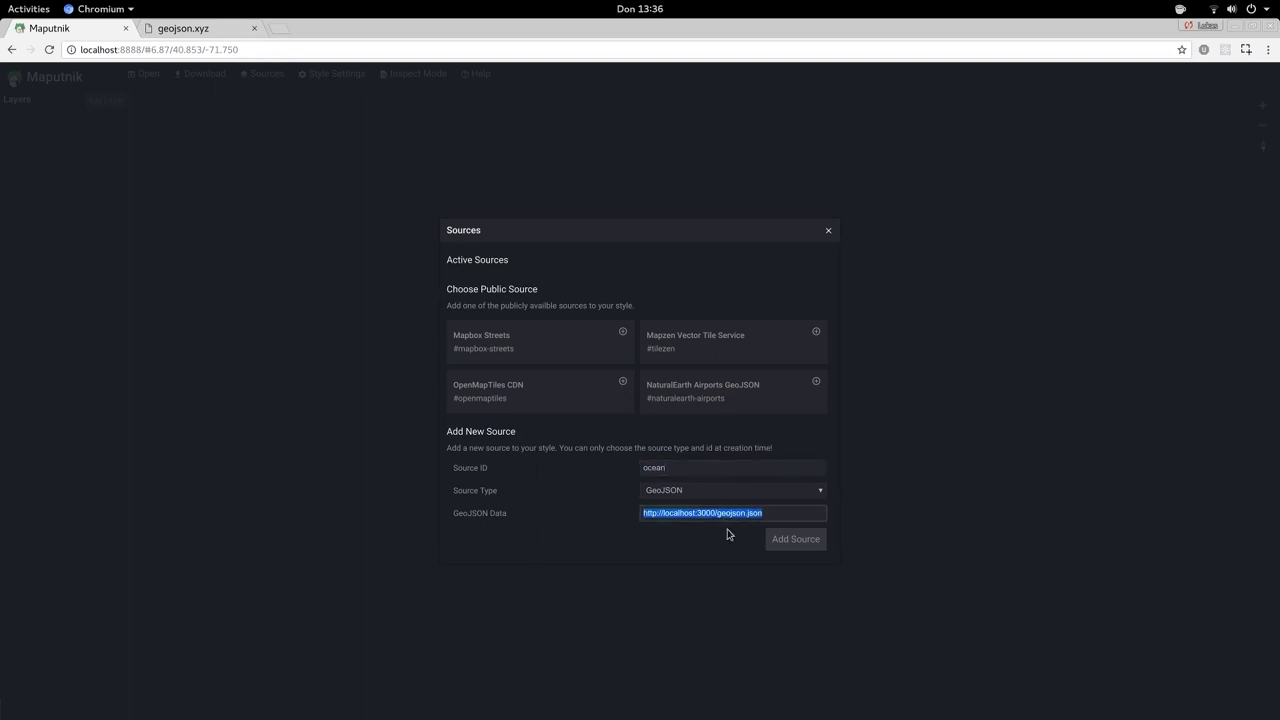
{"action": "key", "text": "ctrl+v"}
{"action": "left_click", "coordinate": [824, 541]}
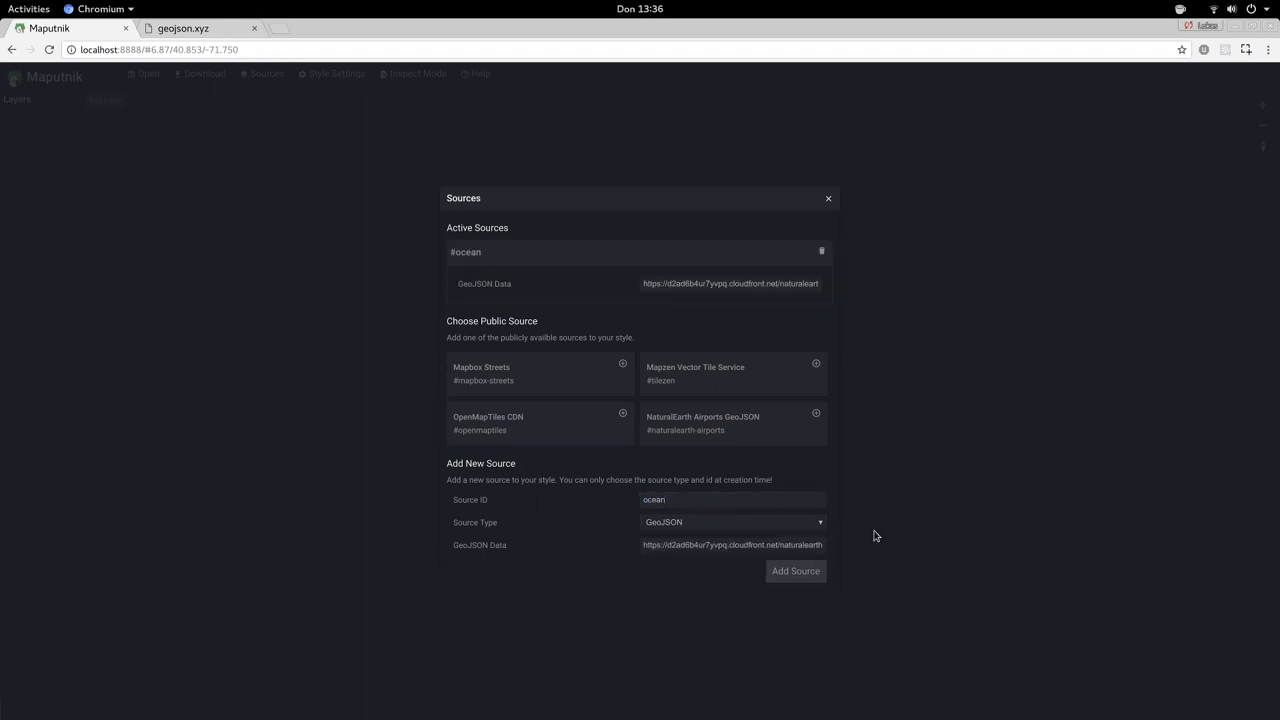
- Find 'populated places simple' on geojson.xyz, expand it and select its direct URL
{"action": "left_click", "coordinate": [190, 24]}
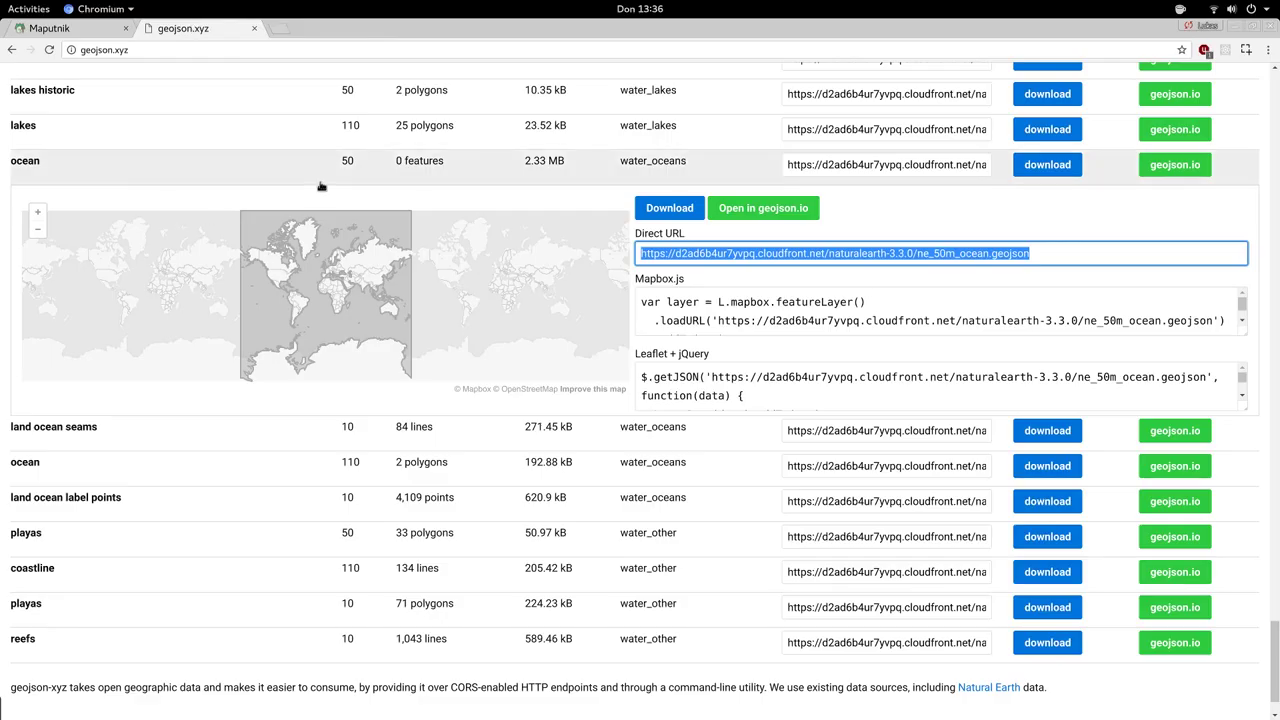
{"action": "key", "text": "ctrl+f"}
{"action": "type", "text": "populated"}
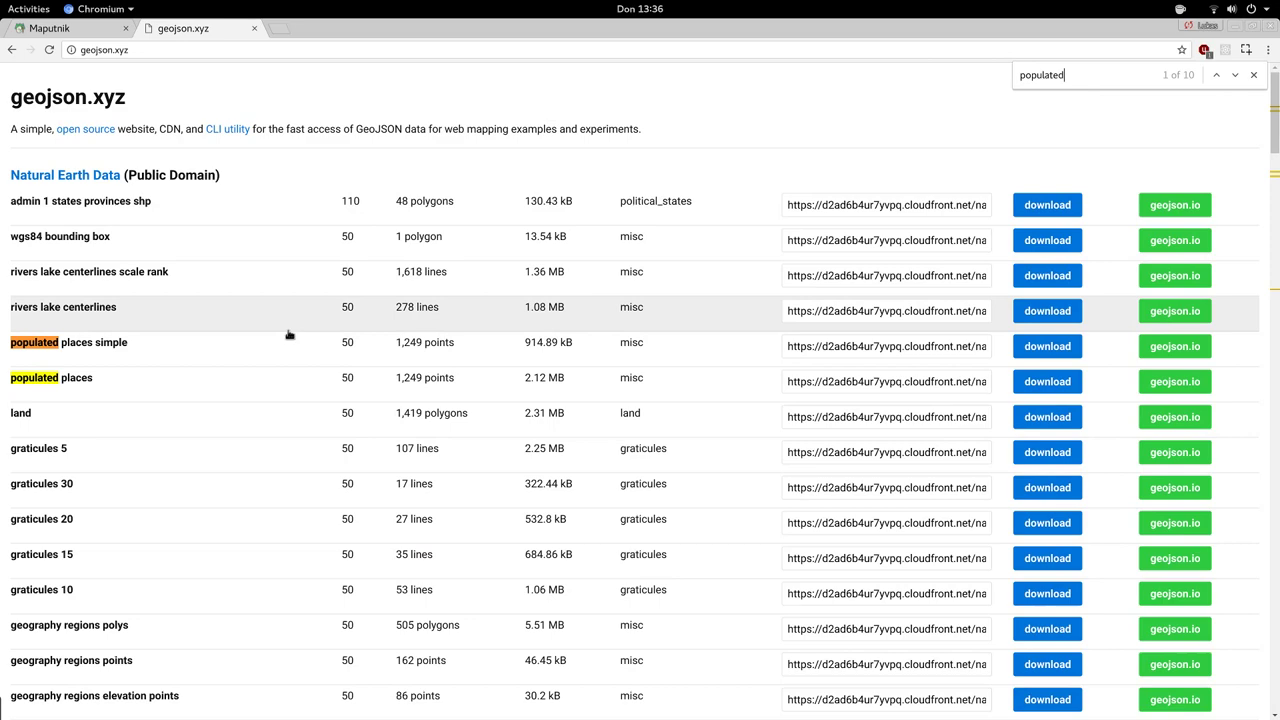
{"action": "left_click", "coordinate": [368, 342]}
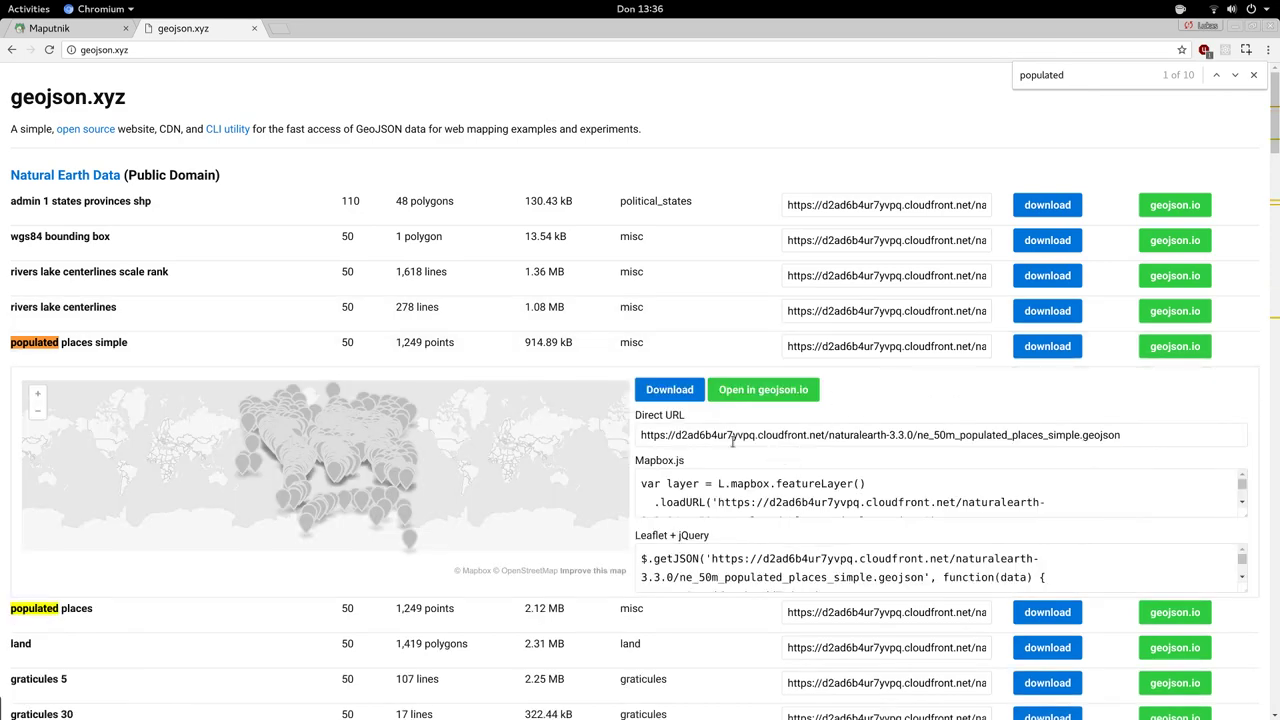
{"action": "triple_click", "coordinate": [733, 436]}
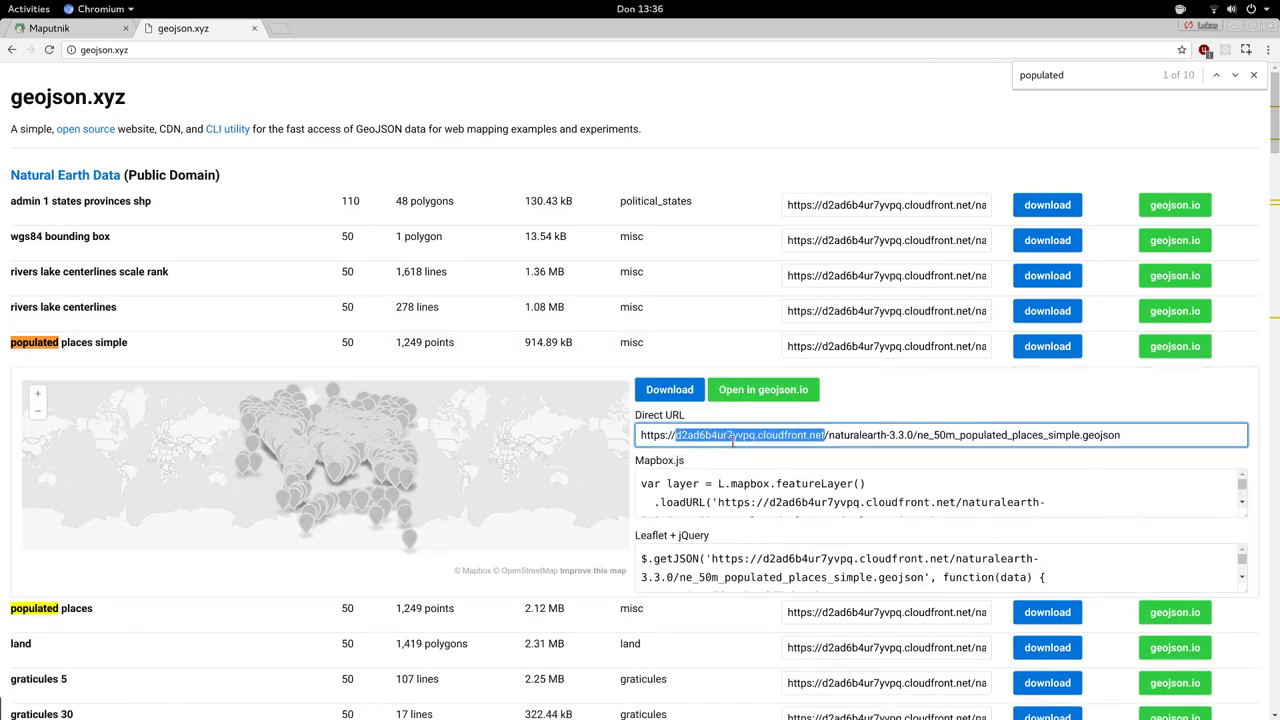
- Add a GeoJSON source 'populated_places' using the pasted populated places dataset URL
{"action": "left_click", "coordinate": [46, 27]}
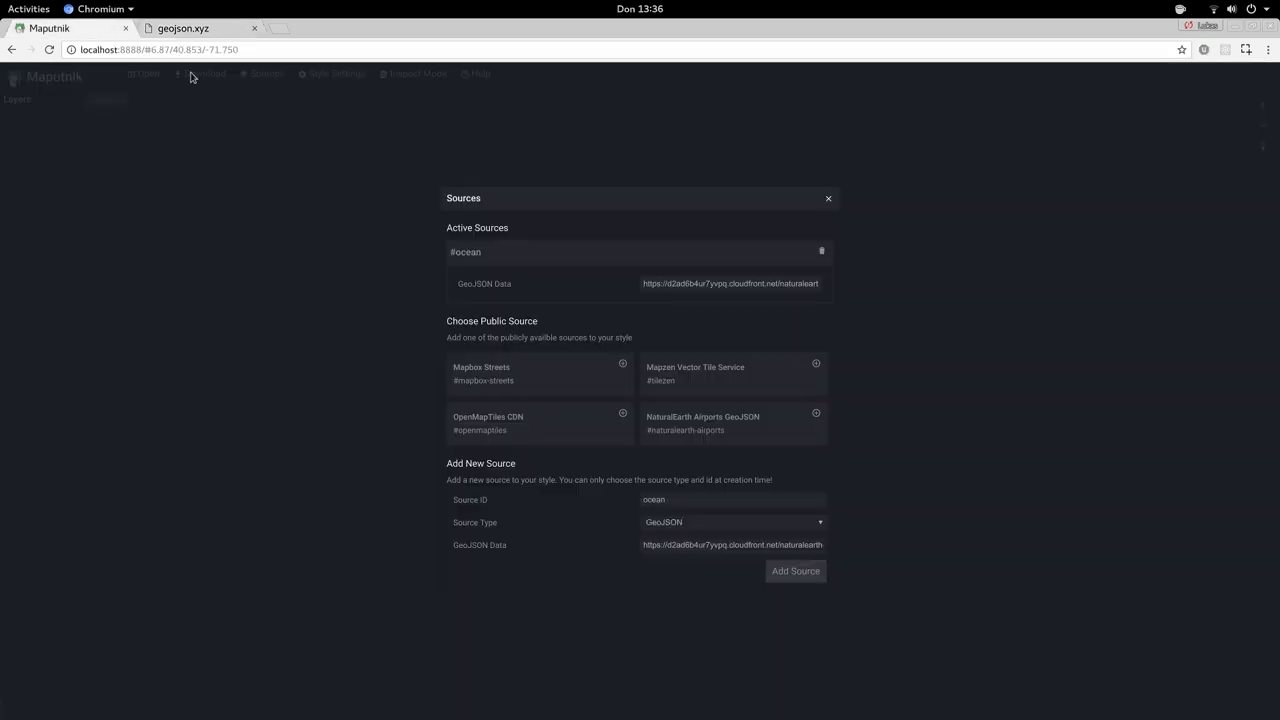
{"action": "triple_click", "coordinate": [742, 548]}
{"action": "type", "text": "https://d2ad6b4ur7yvpq.cloudfront.net/naturalearth-3.3.0/ne_110m_populated_places_simple.geojson"}
{"action": "double_click", "coordinate": [709, 496]}
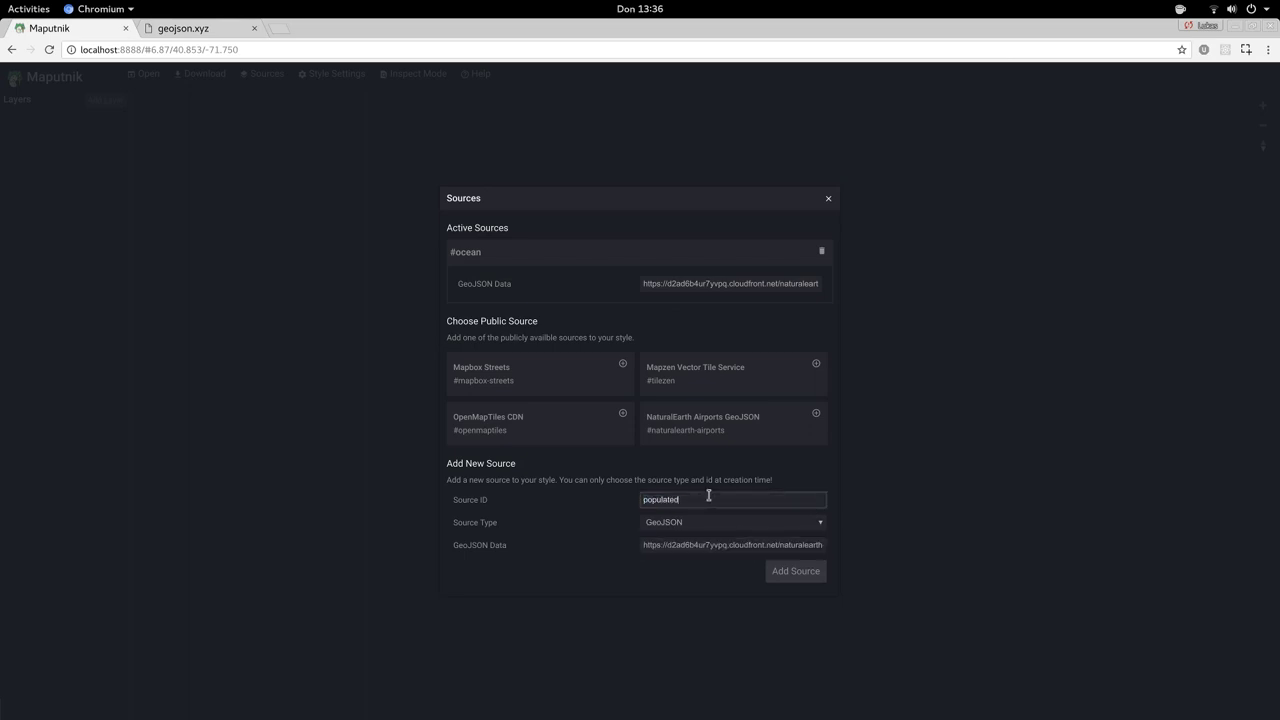
{"action": "type", "text": "populated_places"}
{"action": "left_click", "coordinate": [805, 571]}
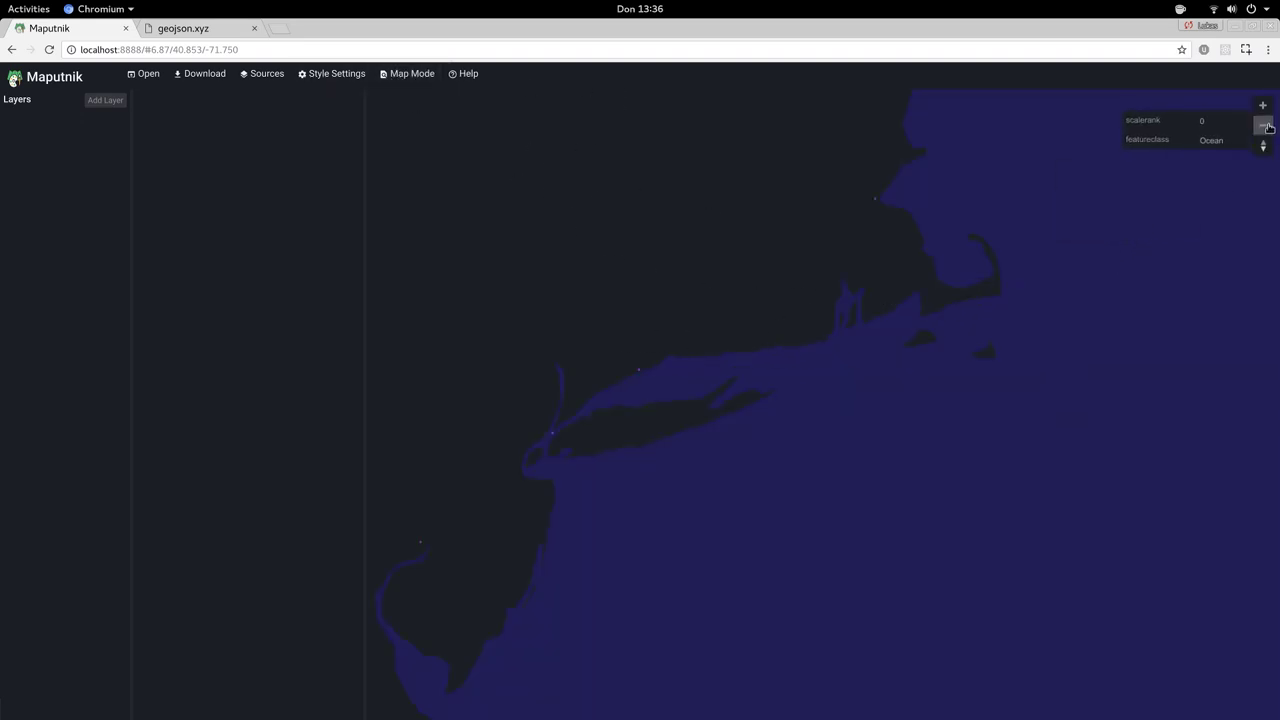
- Zoom out to the whole world, briefly zooming in on Europe and back out
{"action": "left_click", "coordinate": [1262, 125]}
{"action": "left_click", "coordinate": [1262, 125]}
{"action": "left_click", "coordinate": [1262, 125]}
{"action": "left_click", "coordinate": [1262, 125]}
{"action": "left_click", "coordinate": [1262, 125]}
{"action": "left_click", "coordinate": [1262, 125]}
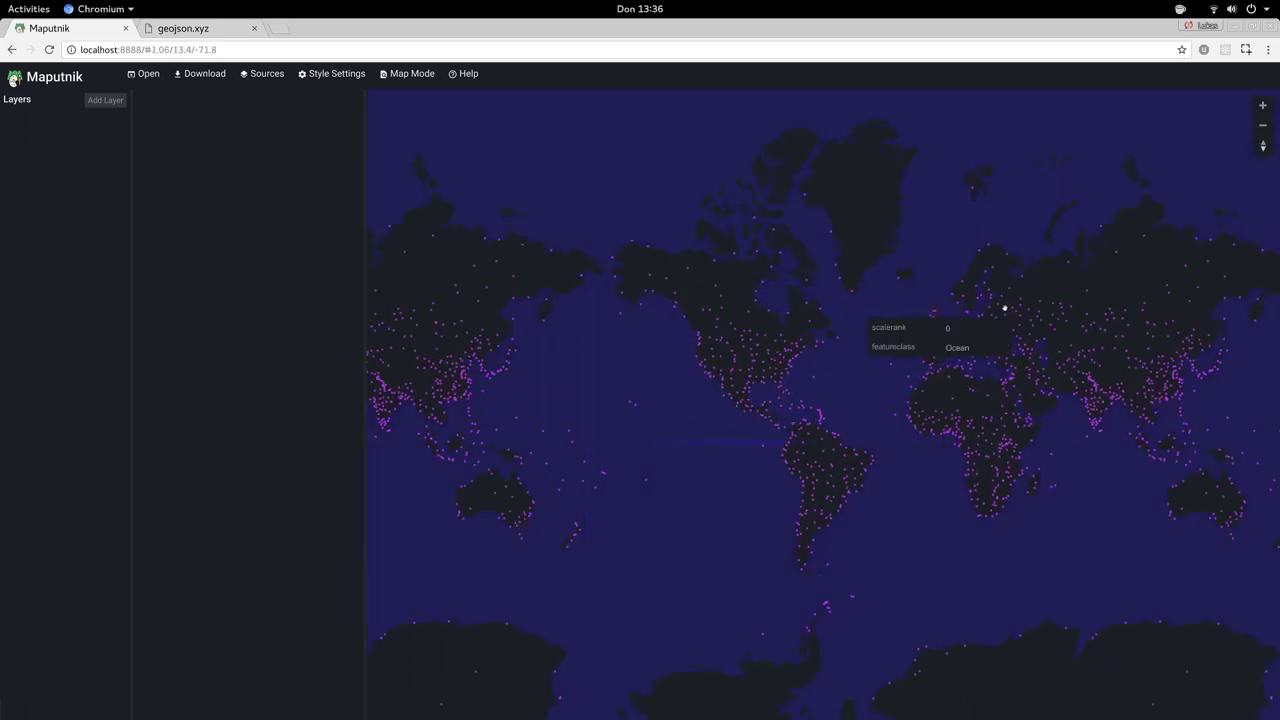
{"action": "double_click", "coordinate": [996, 316]}
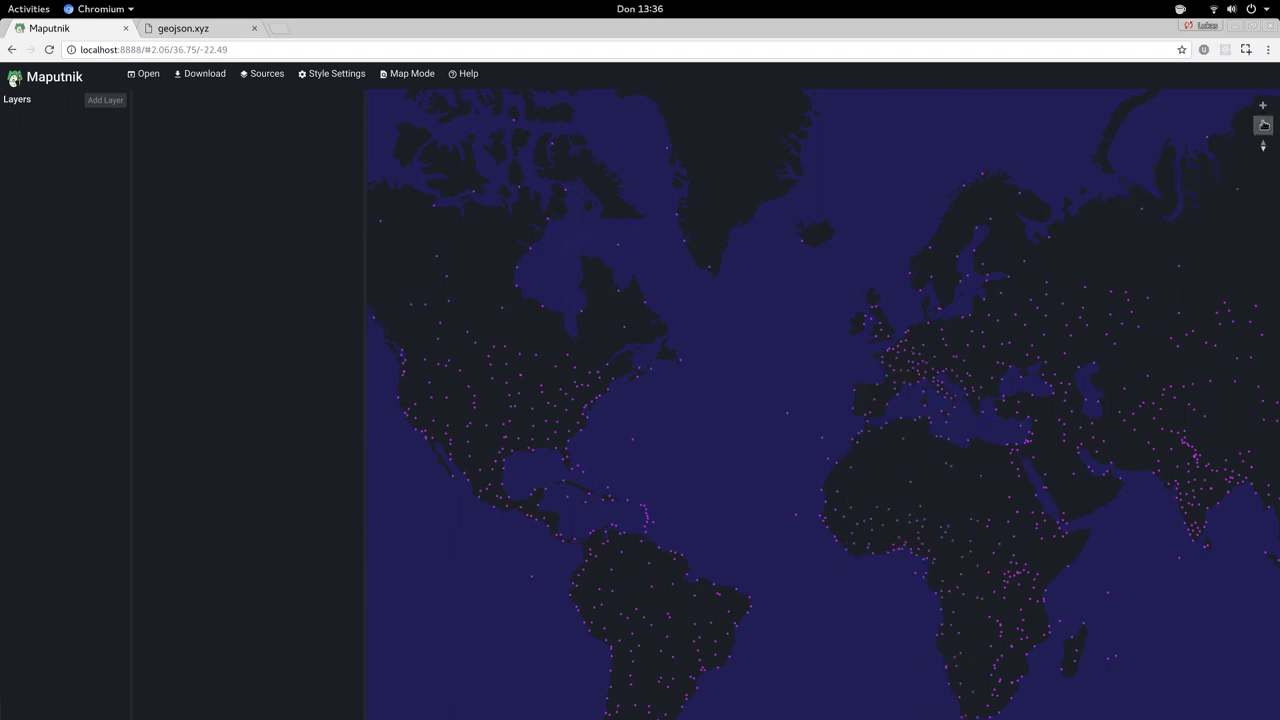
{"action": "left_click", "coordinate": [1262, 125]}
- Turn off Inspect Mode and add a Background layer named bg
{"action": "left_click", "coordinate": [420, 80]}
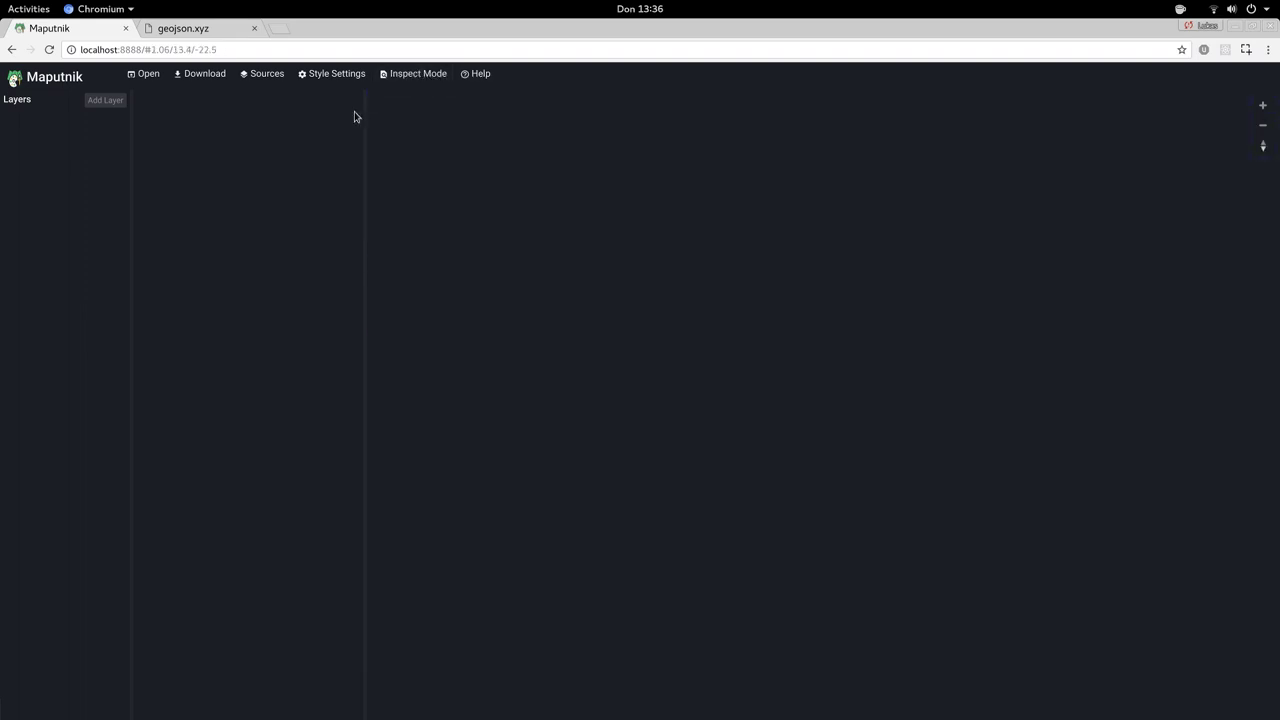
{"action": "left_click", "coordinate": [116, 103]}
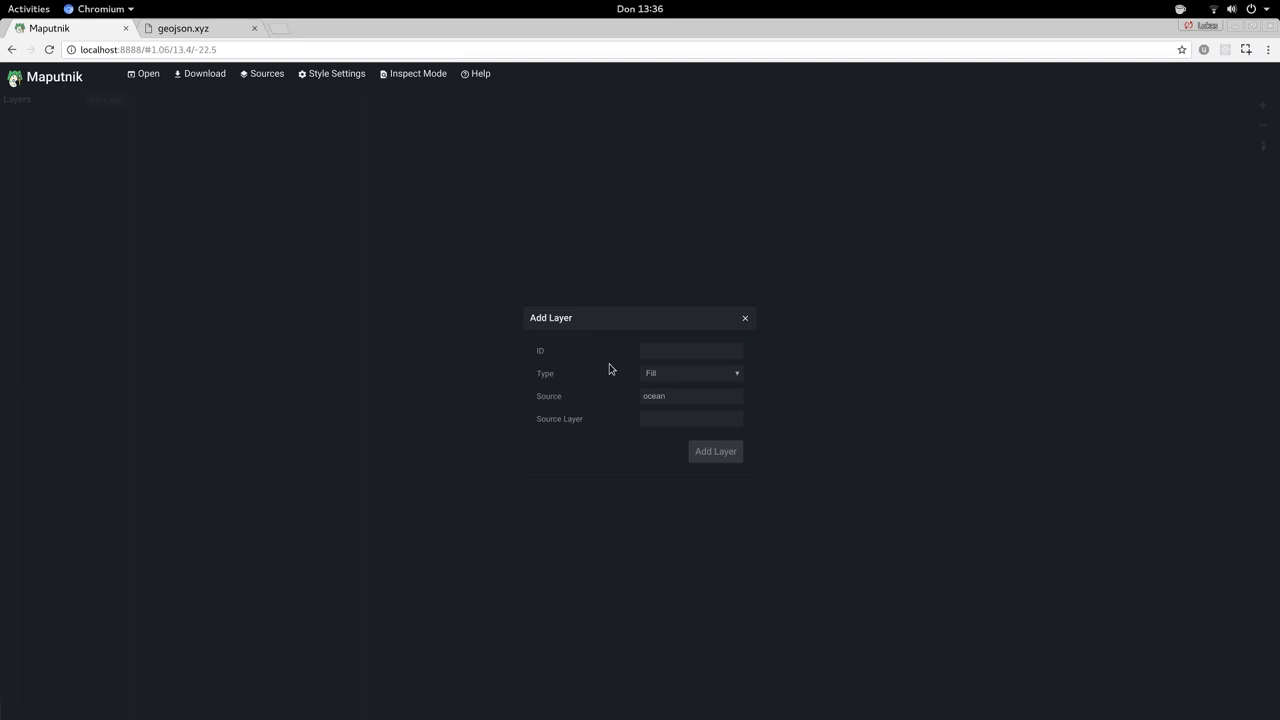
{"action": "left_click", "coordinate": [679, 384]}
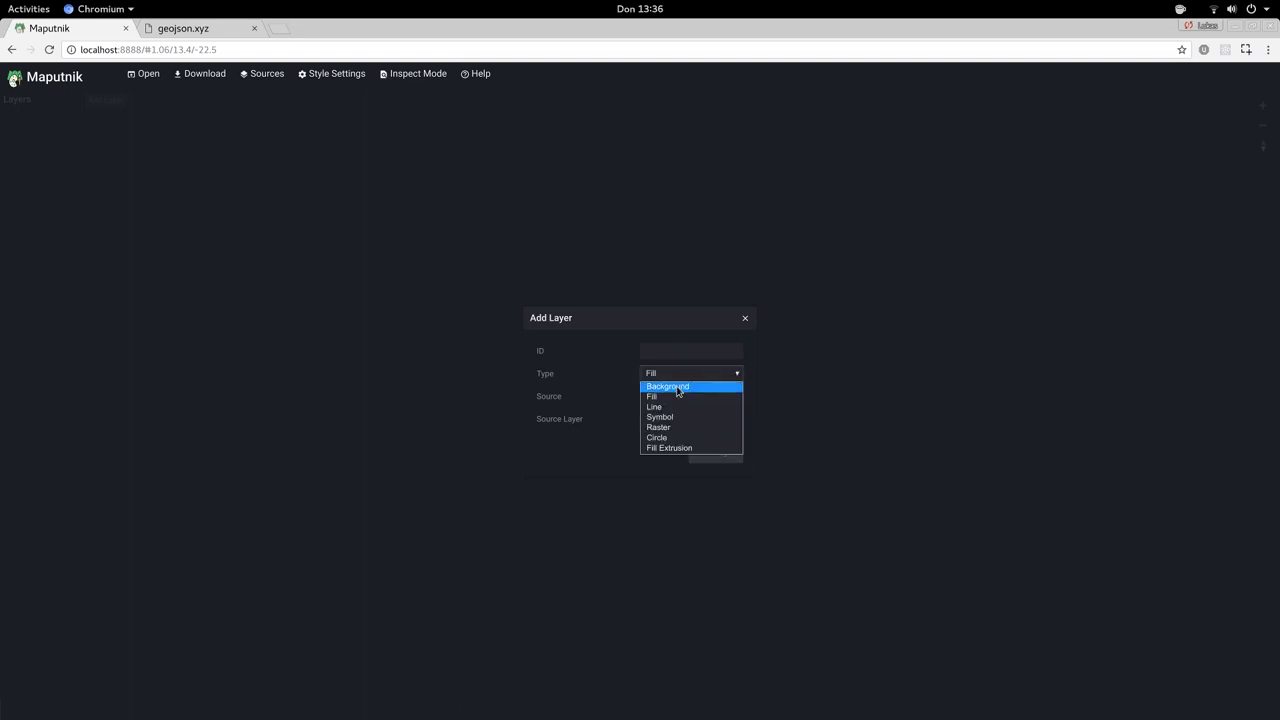
{"action": "left_click", "coordinate": [665, 384]}
{"action": "left_click", "coordinate": [664, 374]}
{"action": "type", "text": "bg"}
{"action": "left_click", "coordinate": [712, 428]}
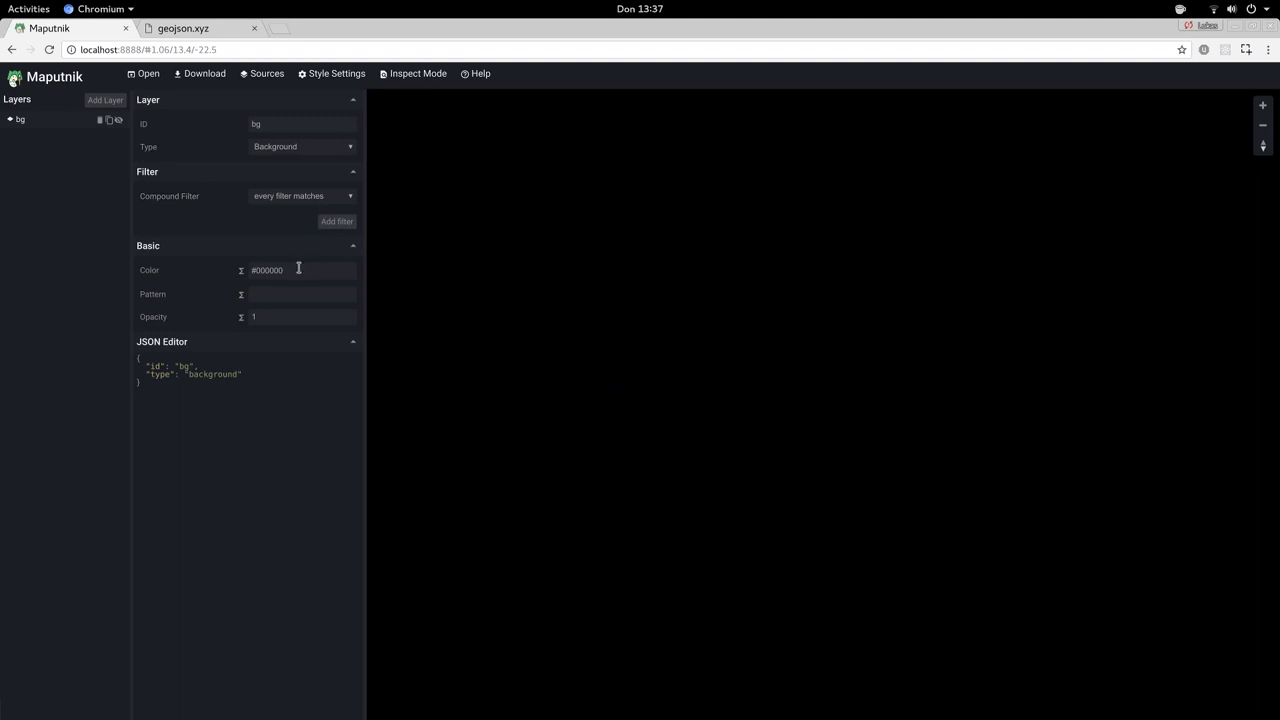
- Set the bg layer colour to pale pink rgba(236, 220, 220, 1)
{"action": "left_click", "coordinate": [298, 268]}
{"action": "left_click_drag", "start_coordinate": [456, 297], "coordinate": [390, 268]}
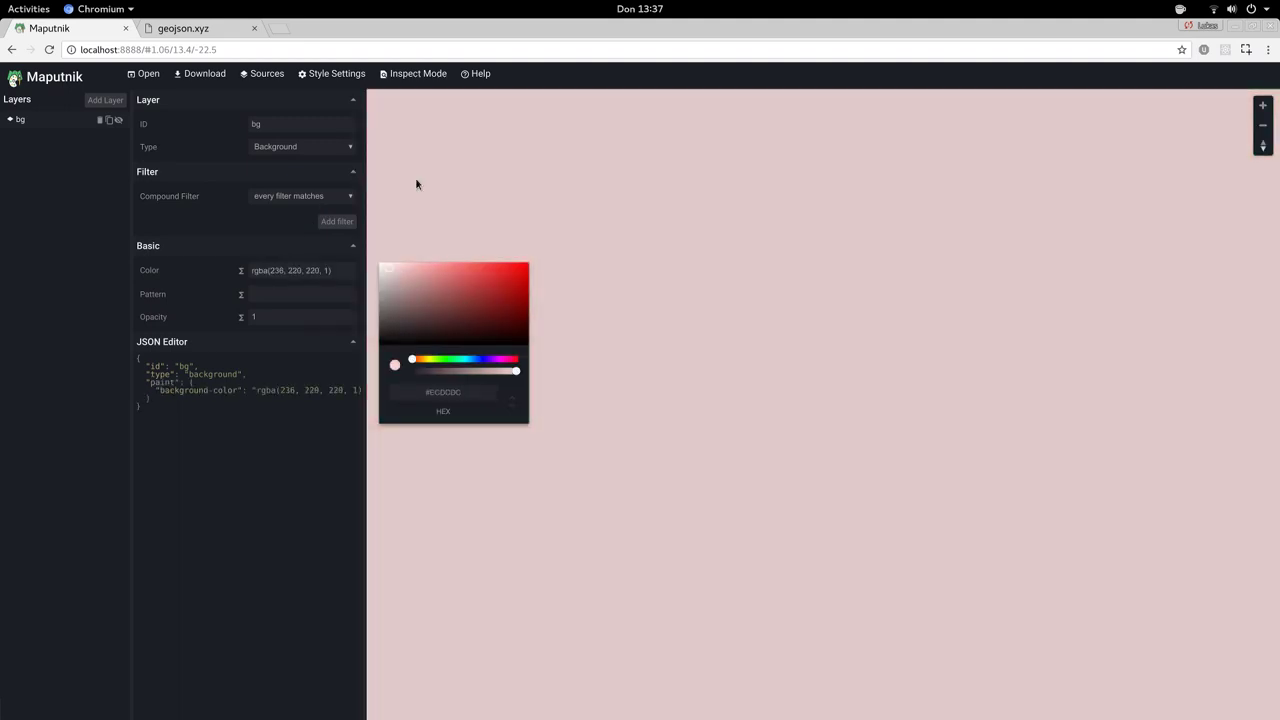
{"action": "left_click", "coordinate": [417, 183]}
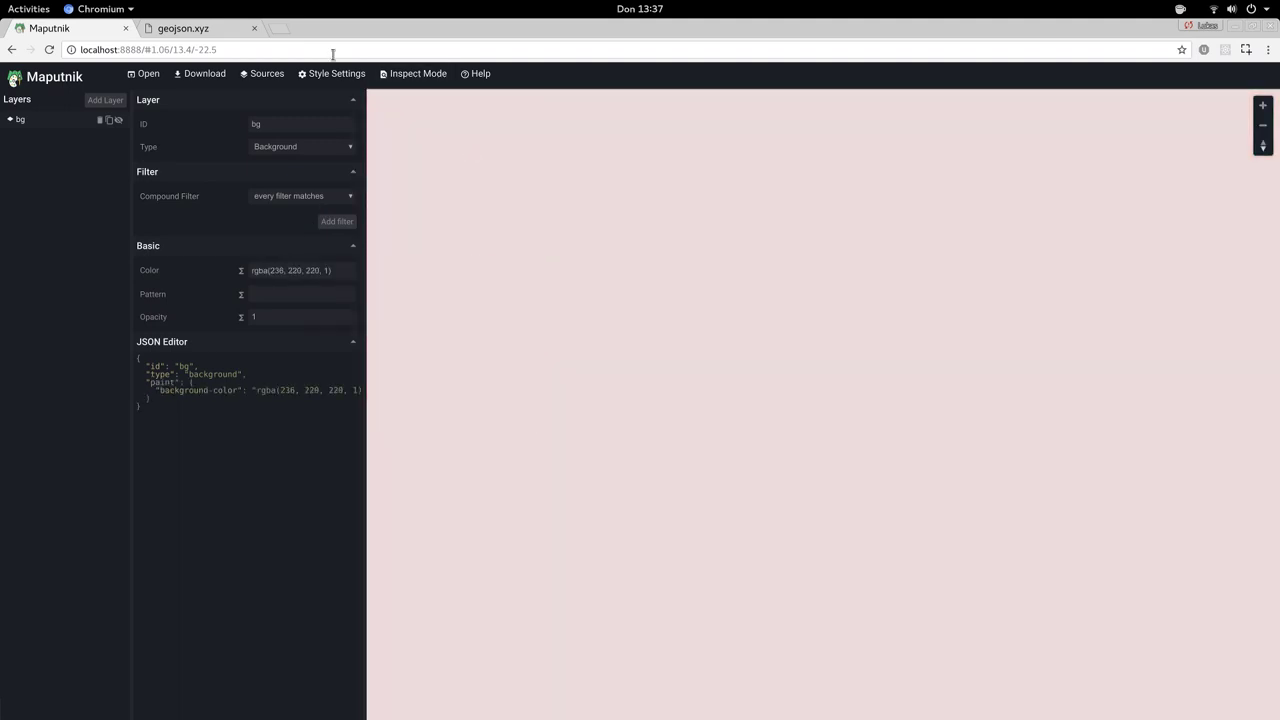
- Add a Fill layer named water using the ocean source
{"action": "left_click", "coordinate": [94, 101]}
{"action": "left_click", "coordinate": [692, 398]}
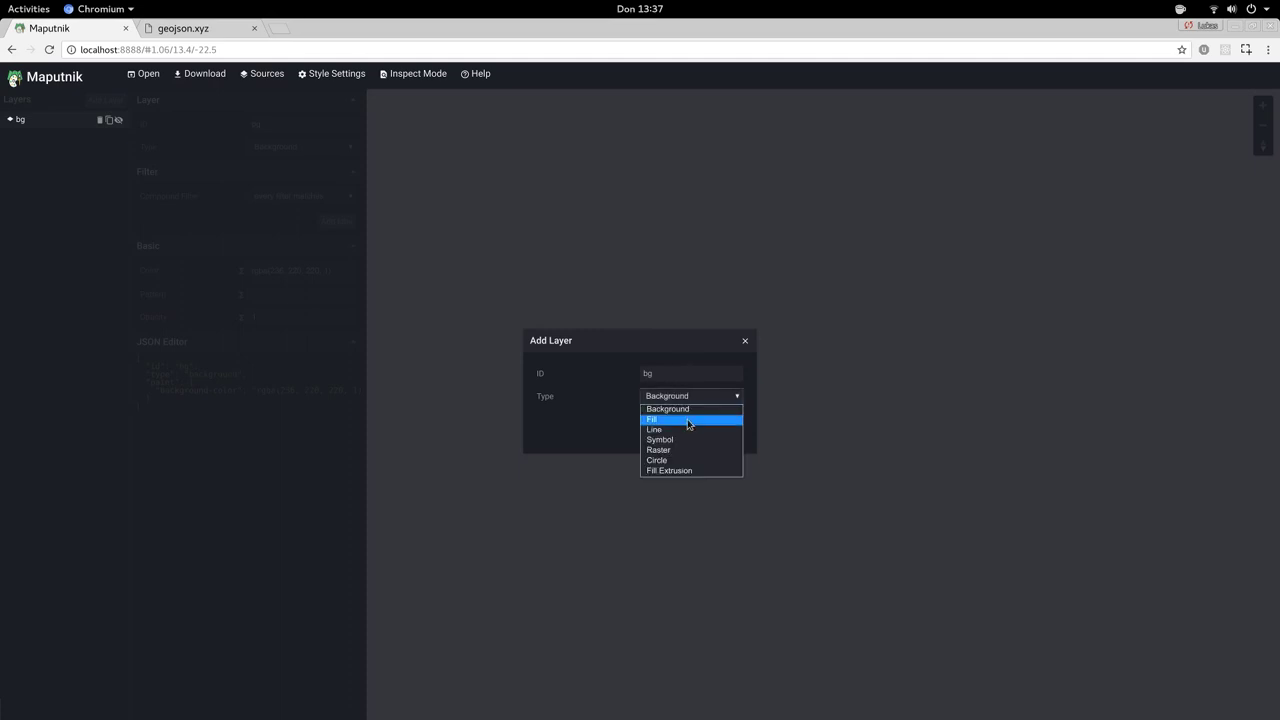
{"action": "left_click", "coordinate": [690, 421]}
{"action": "double_click", "coordinate": [670, 350]}
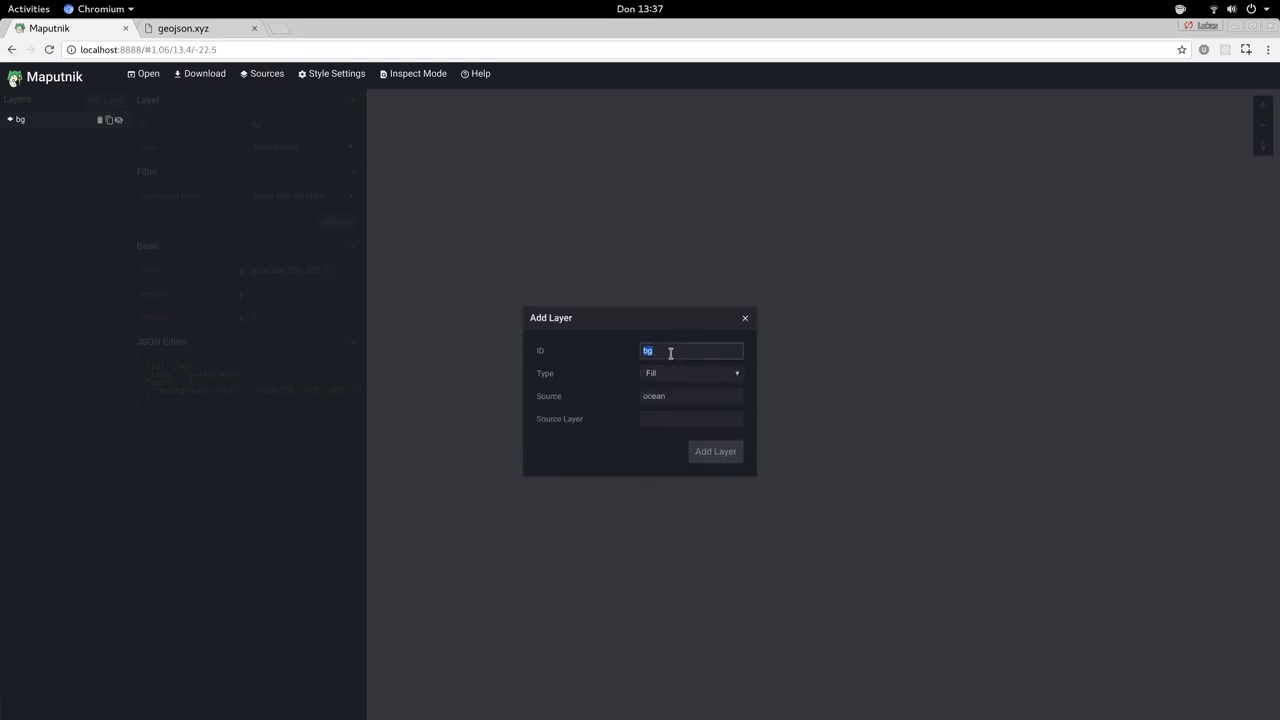
{"action": "type", "text": "water"}
{"action": "left_click", "coordinate": [687, 398]}
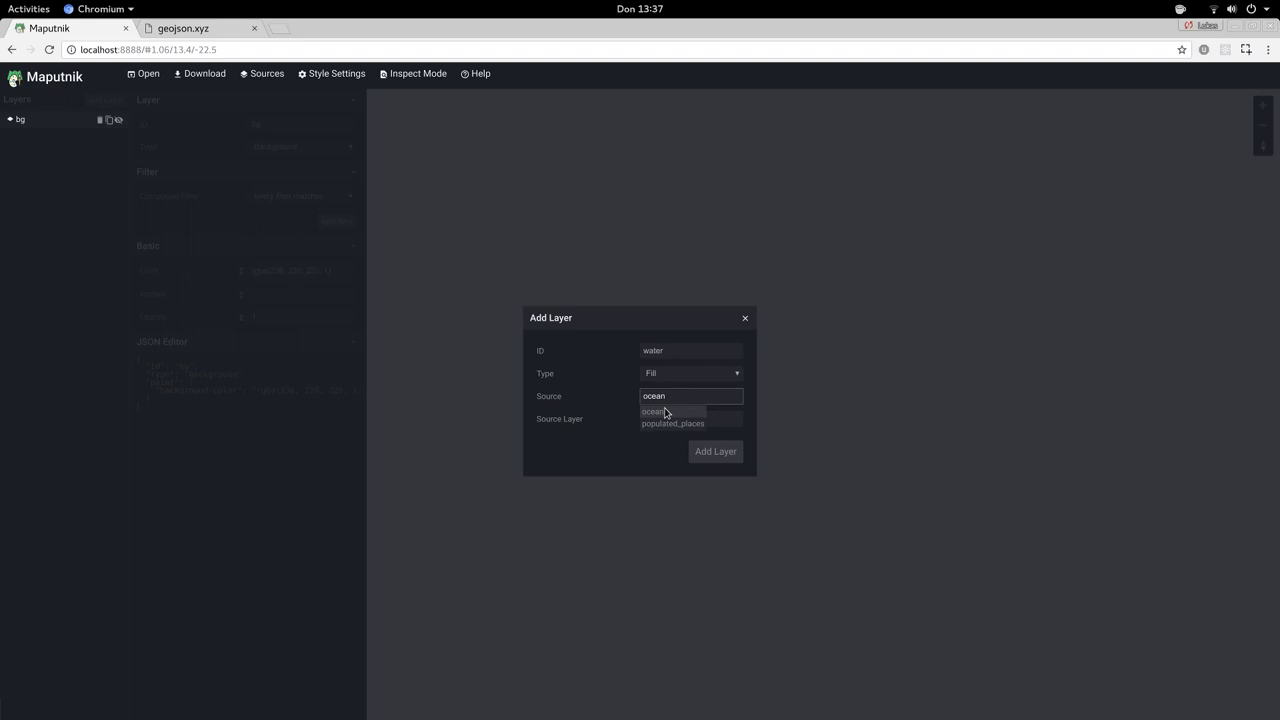
{"action": "left_click", "coordinate": [666, 411]}
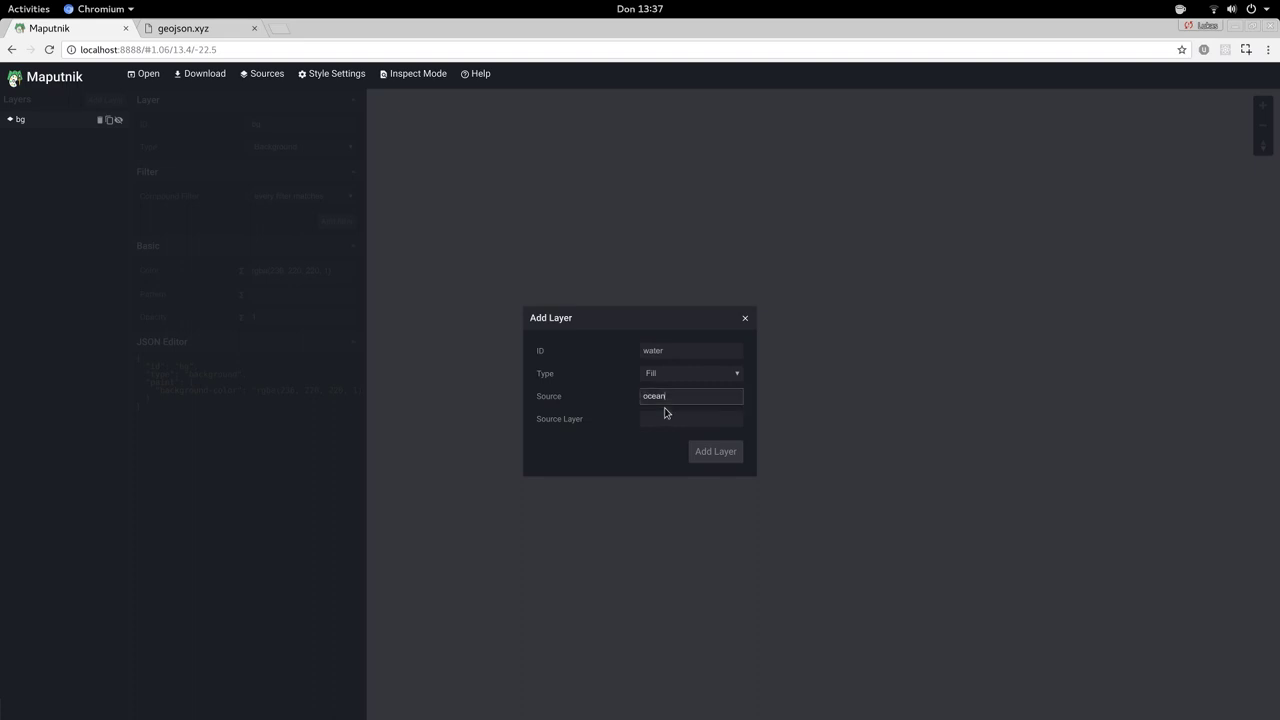
{"action": "left_click", "coordinate": [710, 458]}
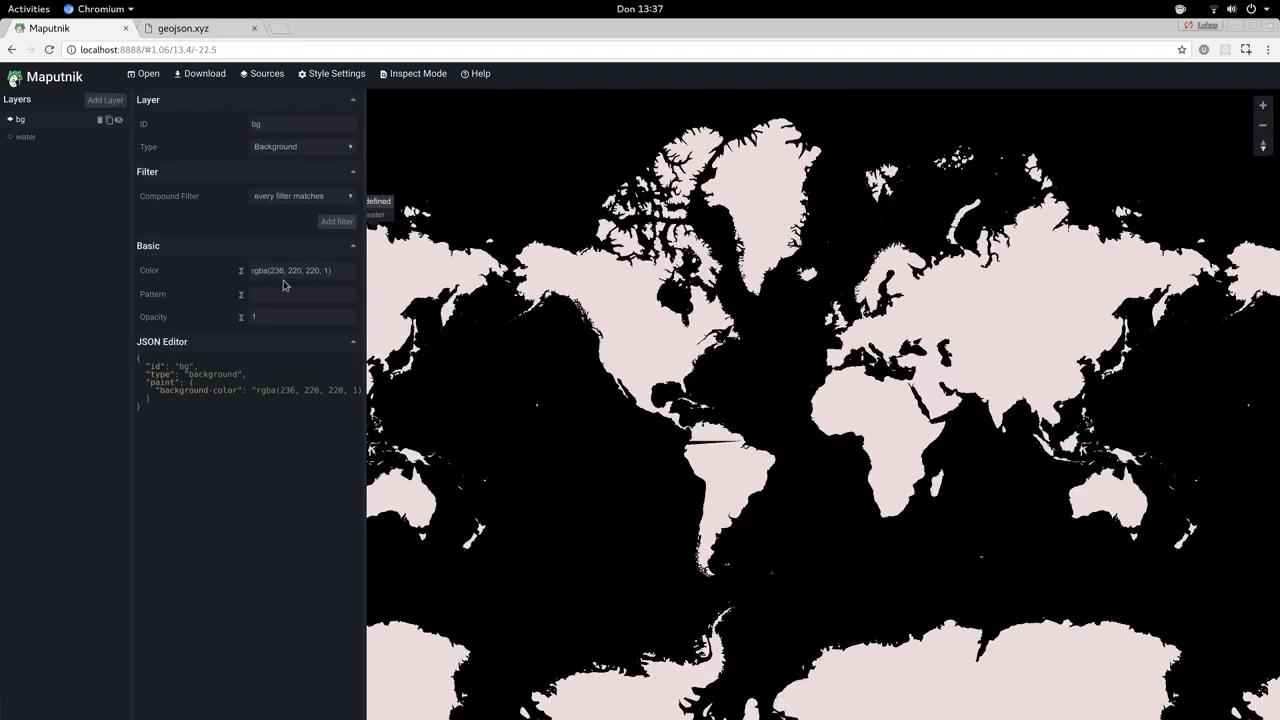
- Adjust the background colour, trying grey-blue before settling on beige
{"action": "left_click", "coordinate": [281, 272]}
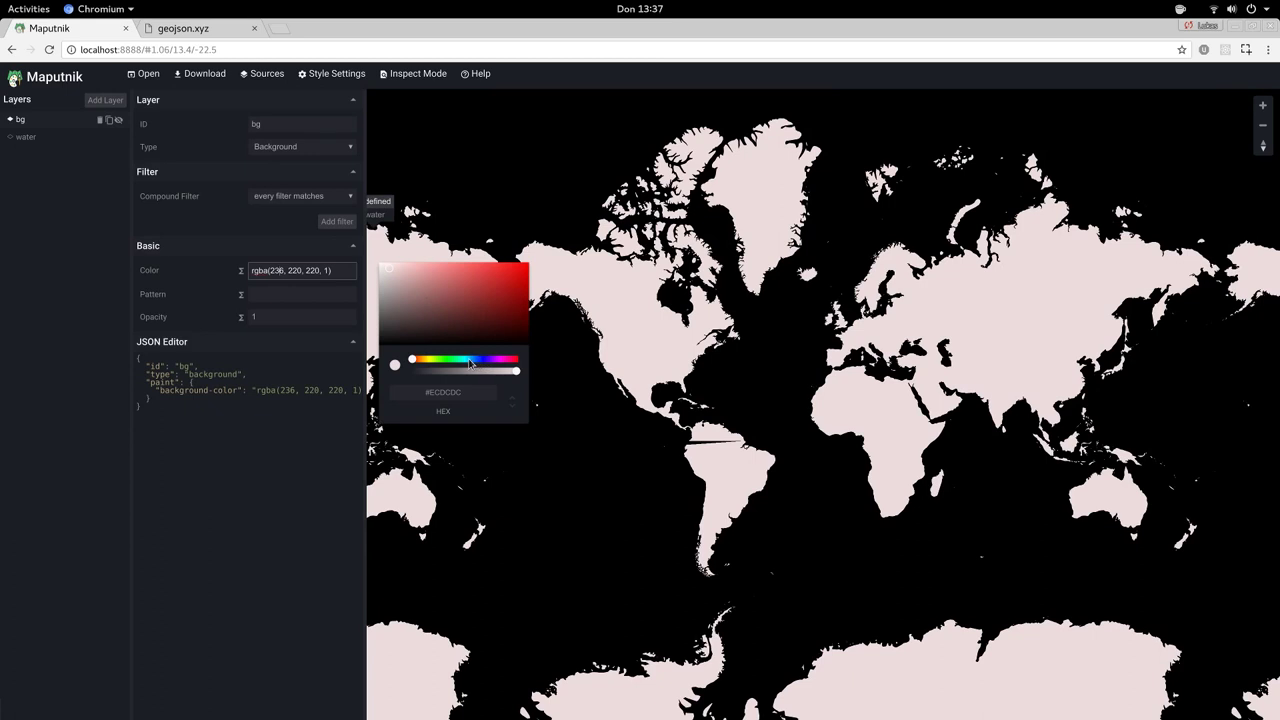
{"action": "left_click", "coordinate": [470, 363]}
{"action": "left_click", "coordinate": [403, 286]}
{"action": "left_click", "coordinate": [413, 290]}
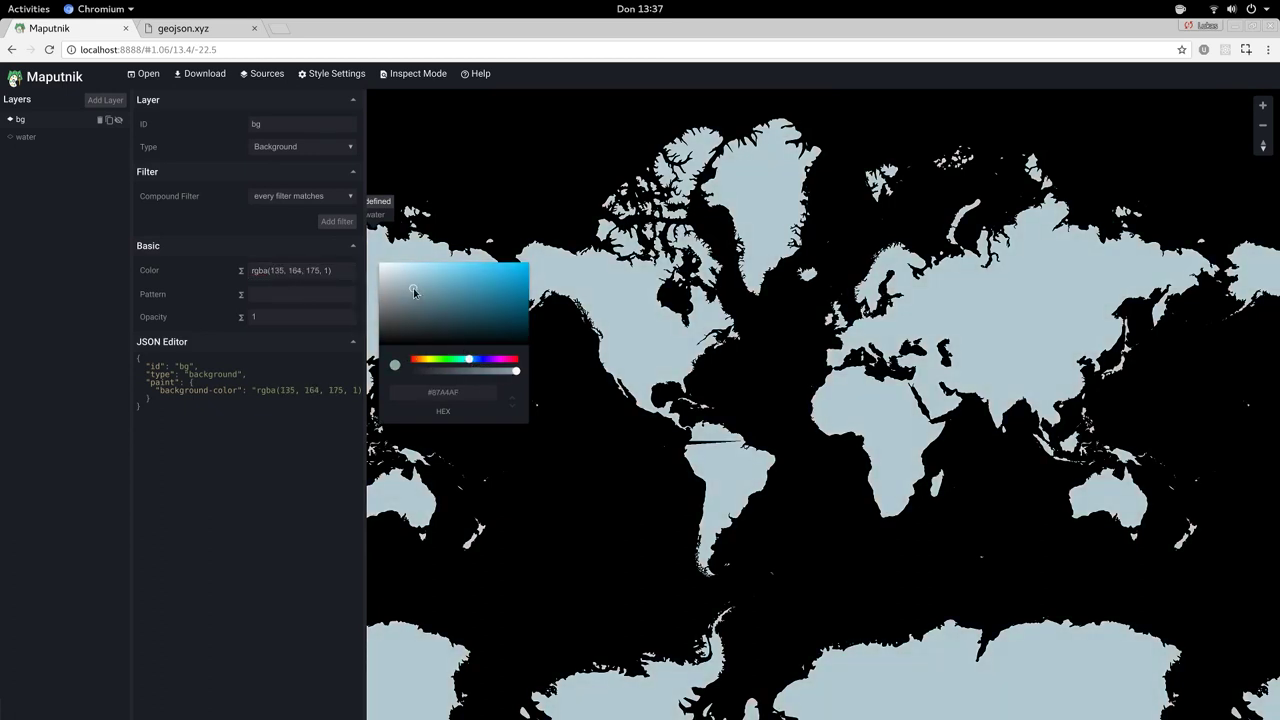
{"action": "left_click", "coordinate": [402, 278]}
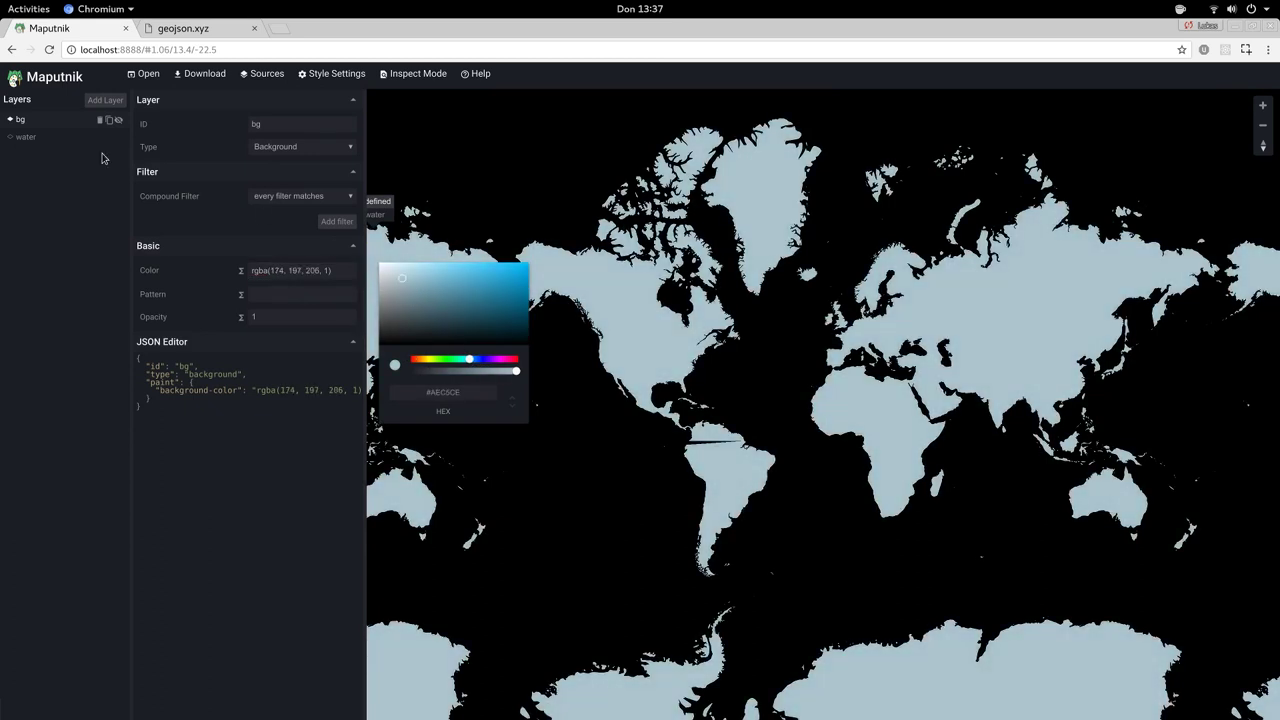
{"action": "left_click", "coordinate": [419, 359]}
- Set the water layer's fill colour to muted grey-blue rgba(158, 177, 174, 1)
{"action": "left_click", "coordinate": [25, 137]}
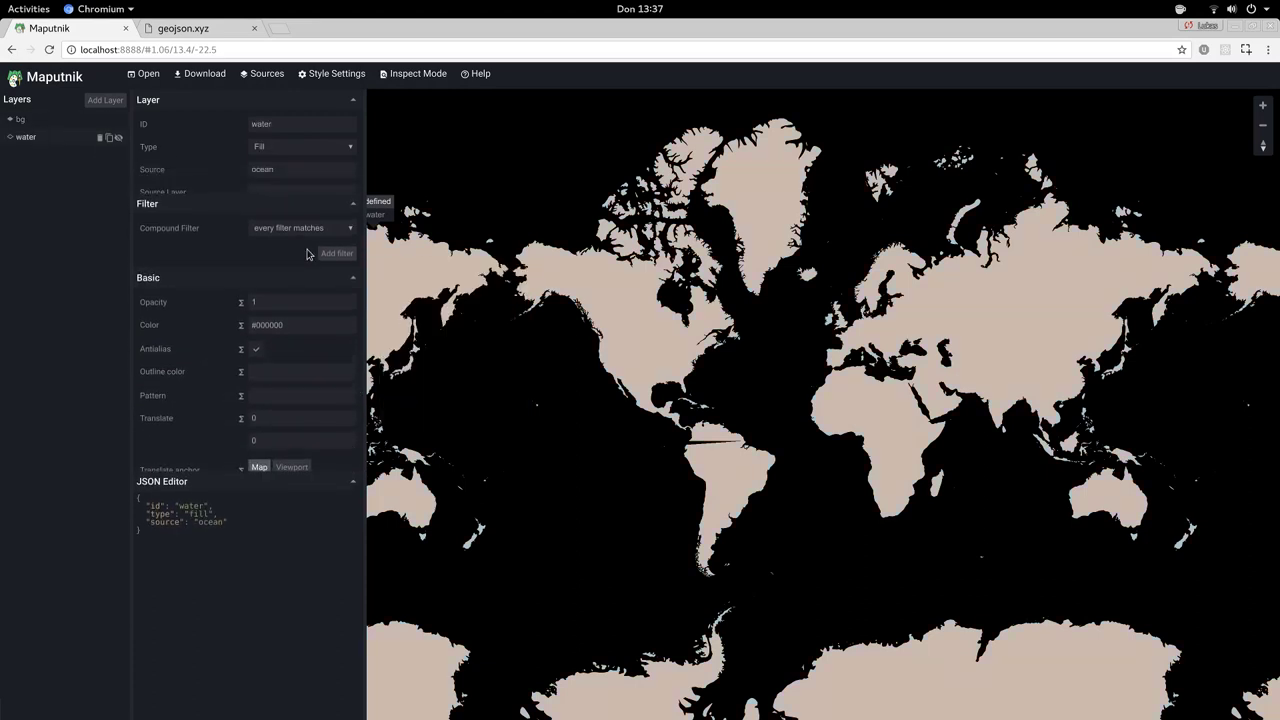
{"action": "left_click", "coordinate": [315, 337]}
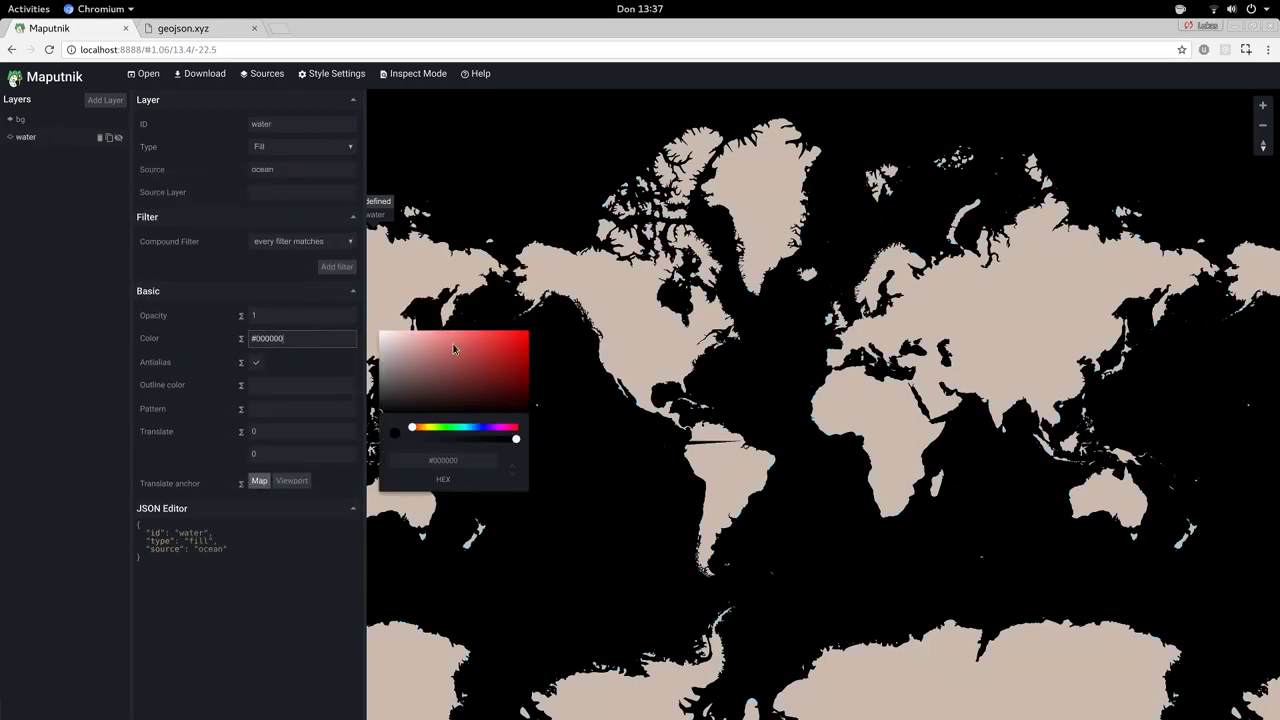
{"action": "left_click", "coordinate": [462, 428]}
{"action": "left_click", "coordinate": [428, 339]}
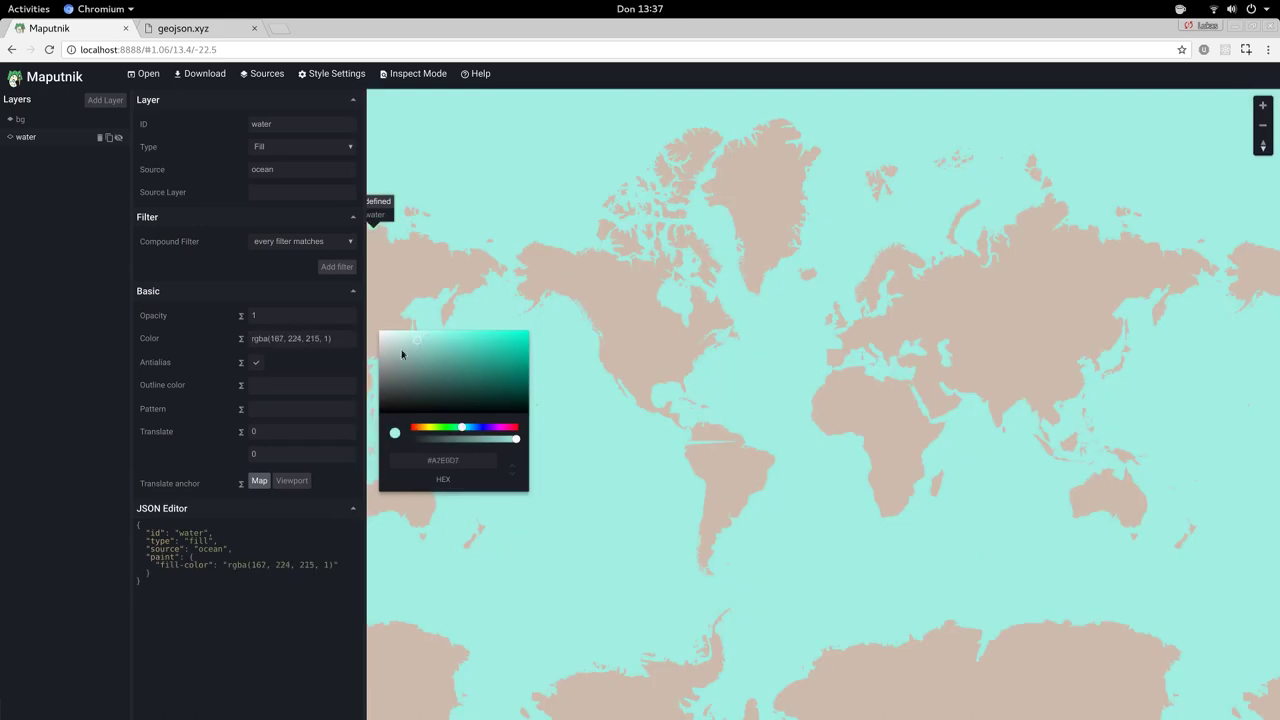
{"action": "left_click", "coordinate": [395, 358]}
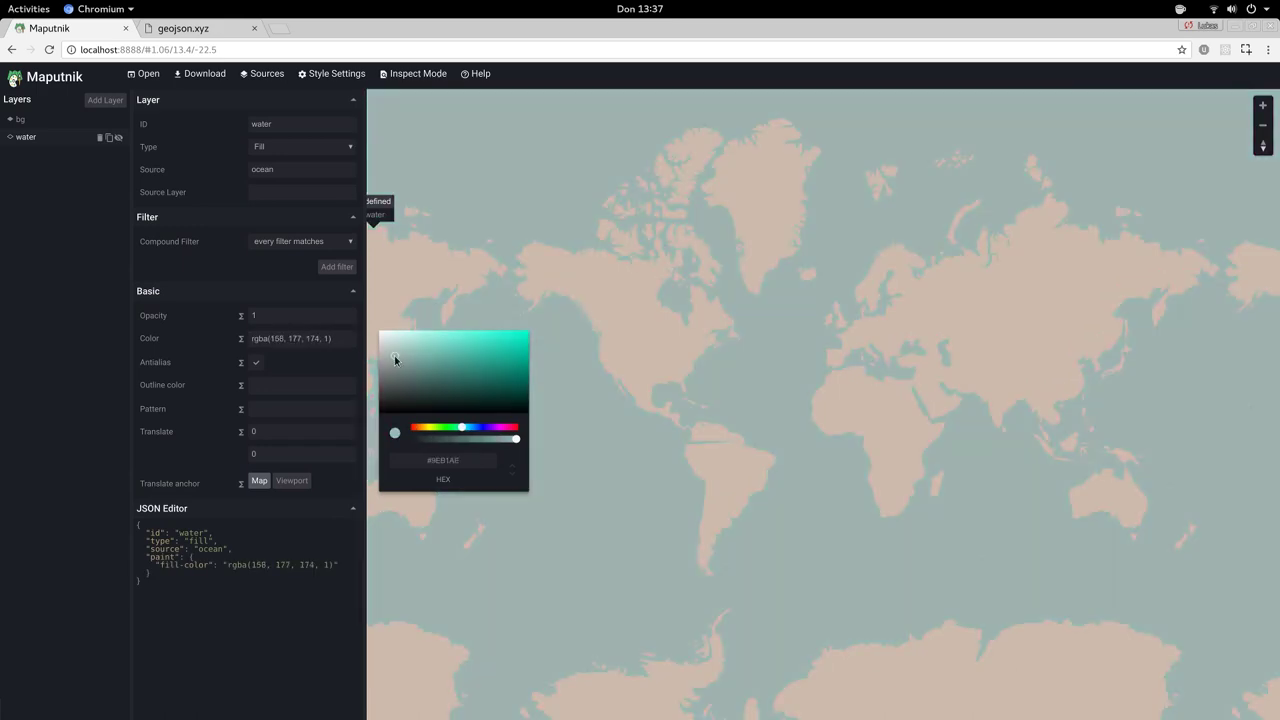
{"action": "left_click", "coordinate": [505, 322]}
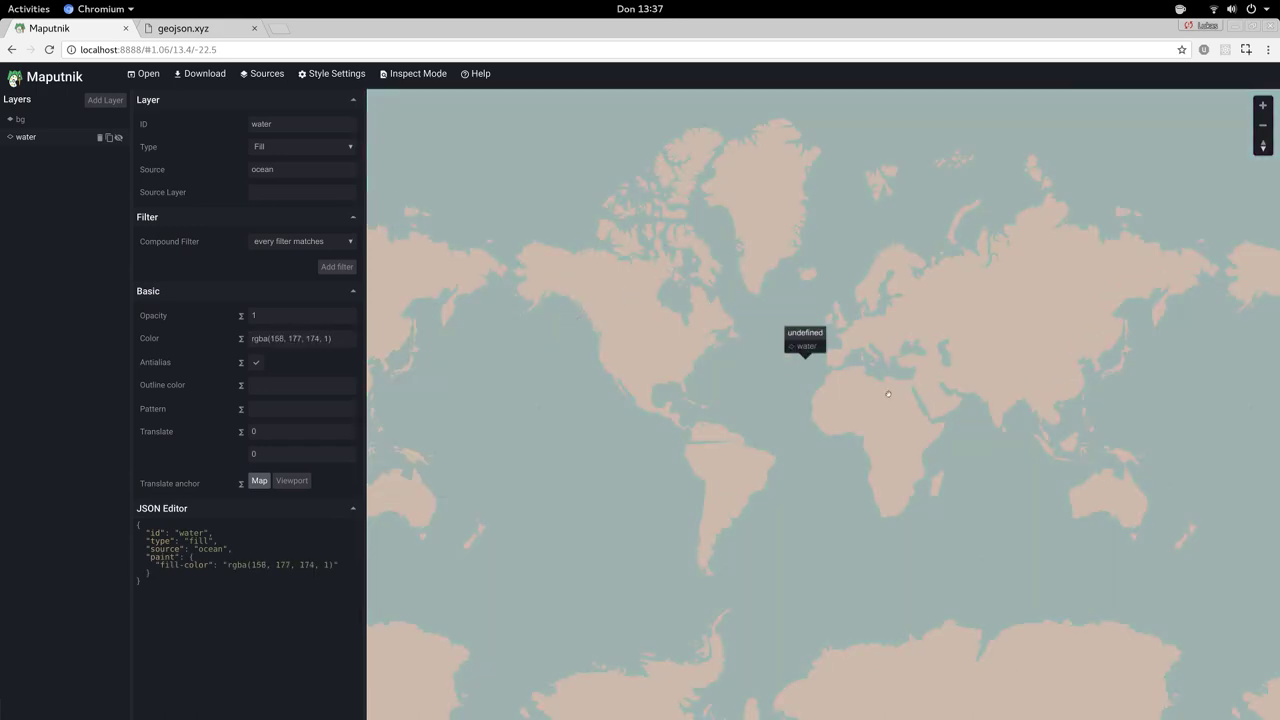
{"action": "left_click", "coordinate": [399, 77]}
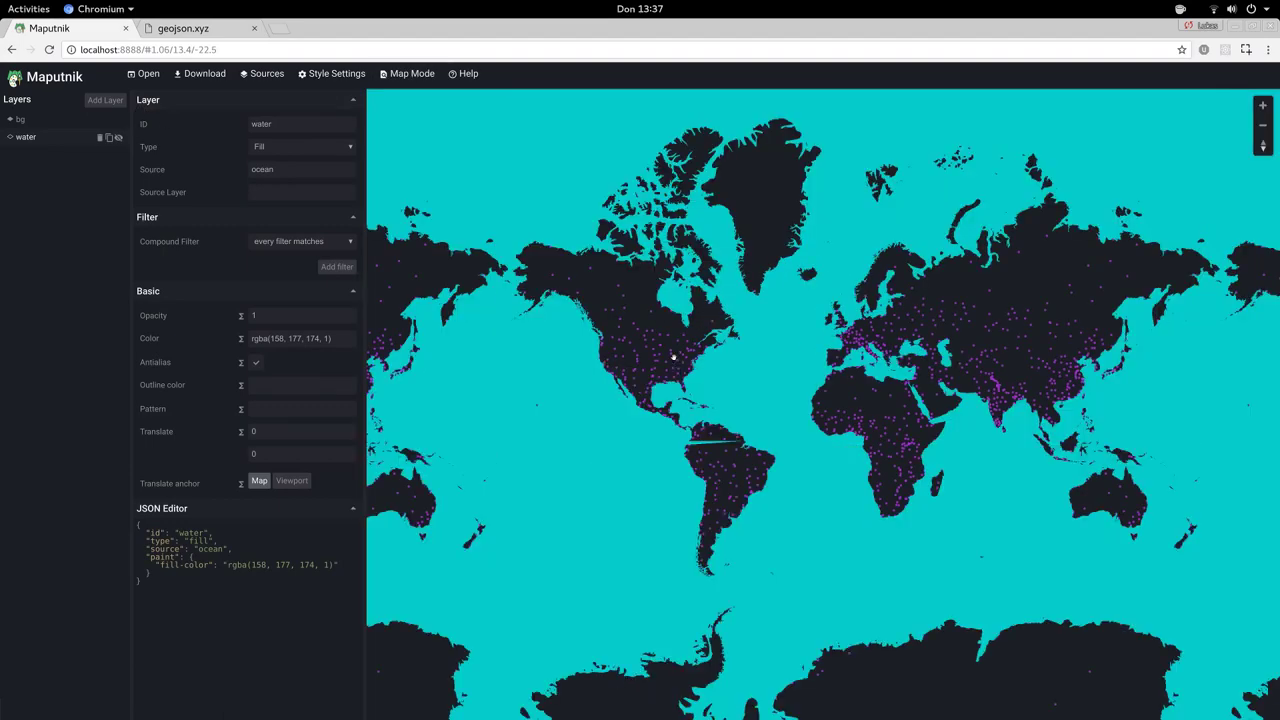
{"action": "mouse_move", "coordinate": [674, 358]}
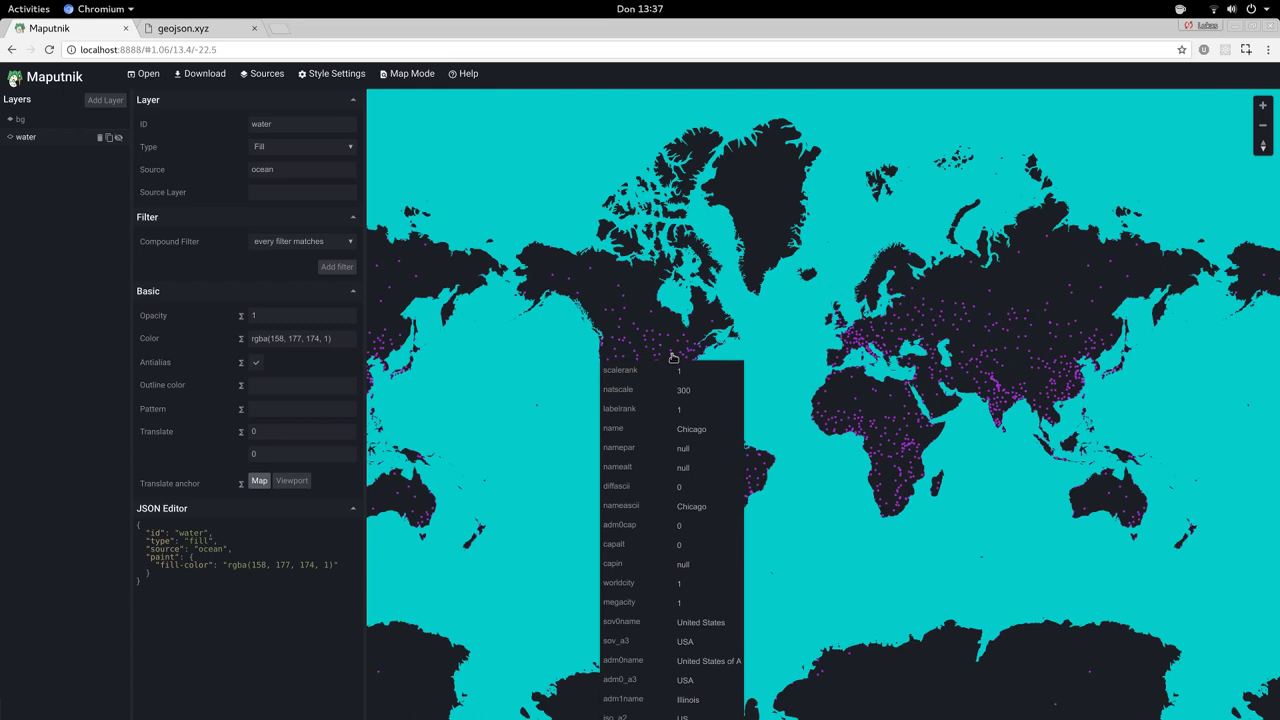
{"action": "left_click", "coordinate": [402, 75]}
- Add a Circle layer named places using the populated_places source
{"action": "left_click", "coordinate": [105, 100]}
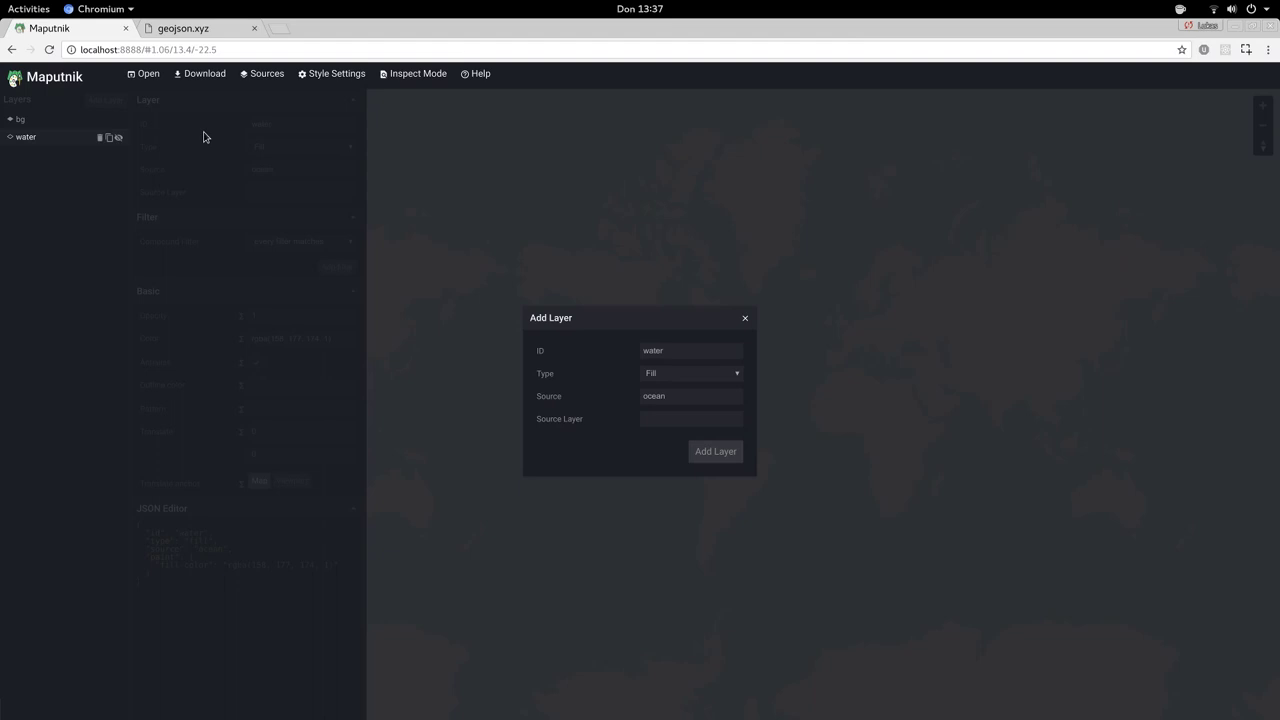
{"action": "left_click", "coordinate": [716, 378]}
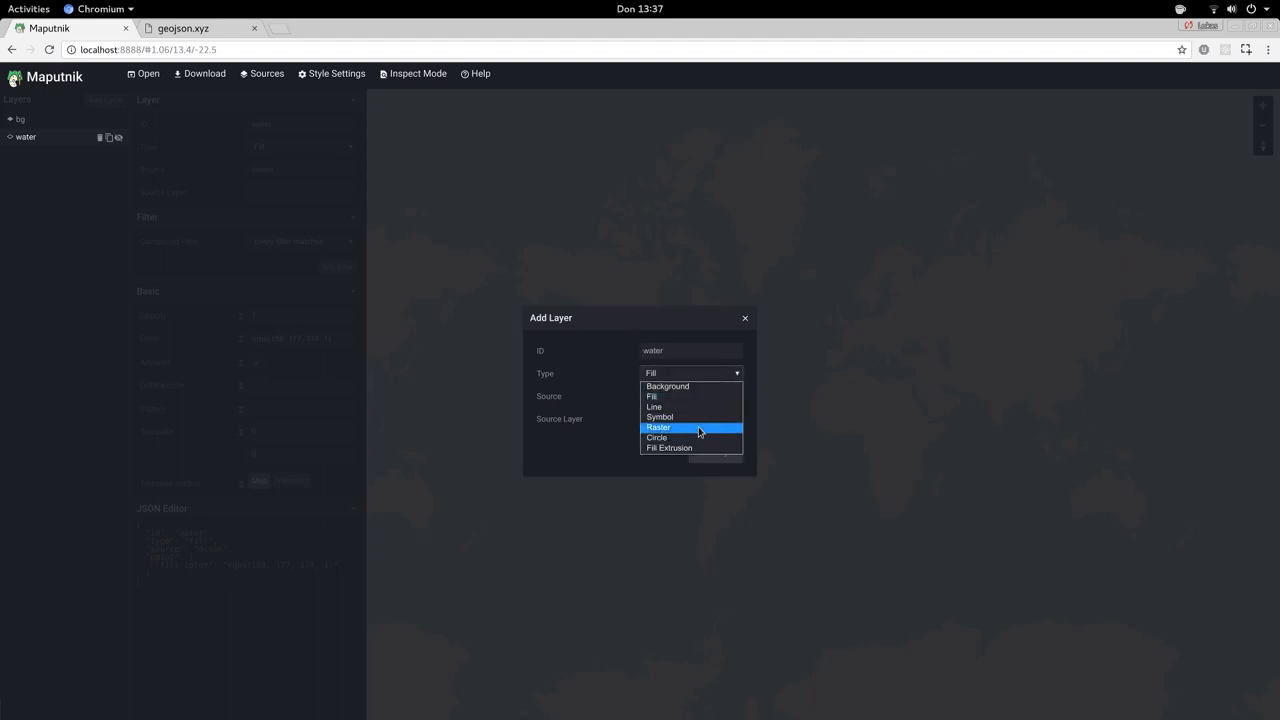
{"action": "left_click", "coordinate": [697, 437]}
{"action": "left_click", "coordinate": [687, 403]}
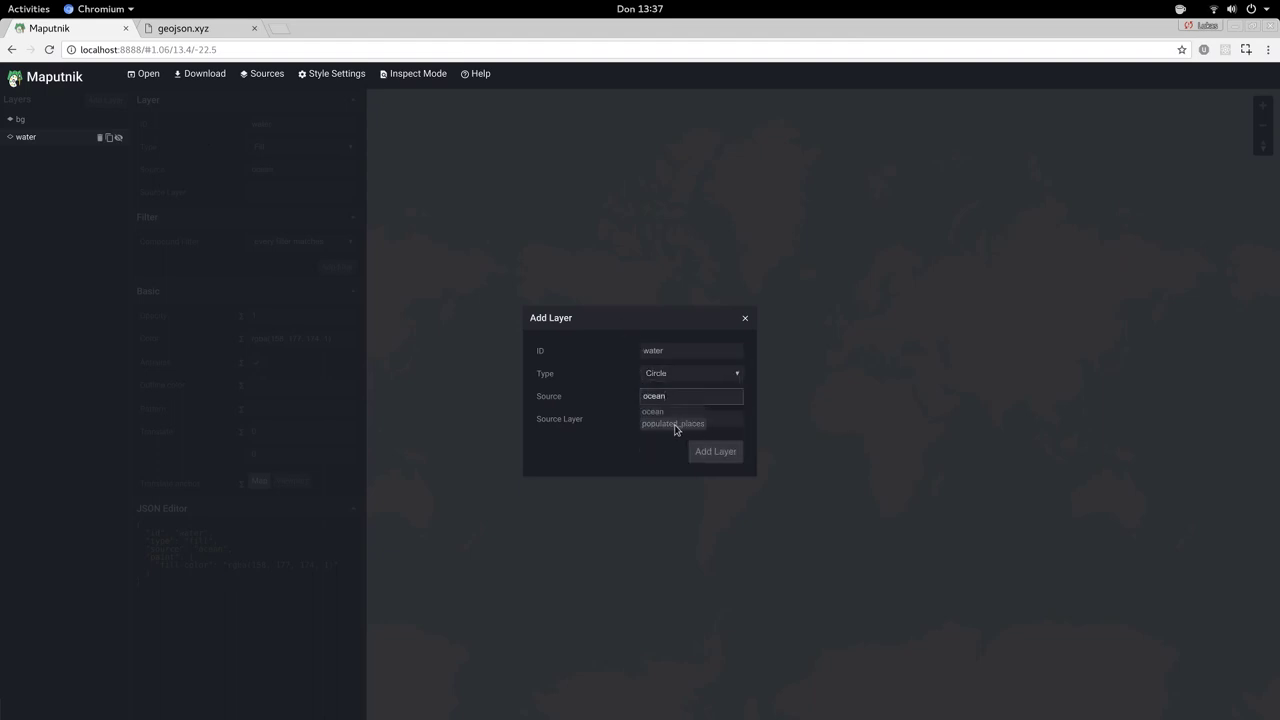
{"action": "left_click", "coordinate": [674, 423]}
{"action": "left_click", "coordinate": [674, 423]}
{"action": "double_click", "coordinate": [673, 350]}
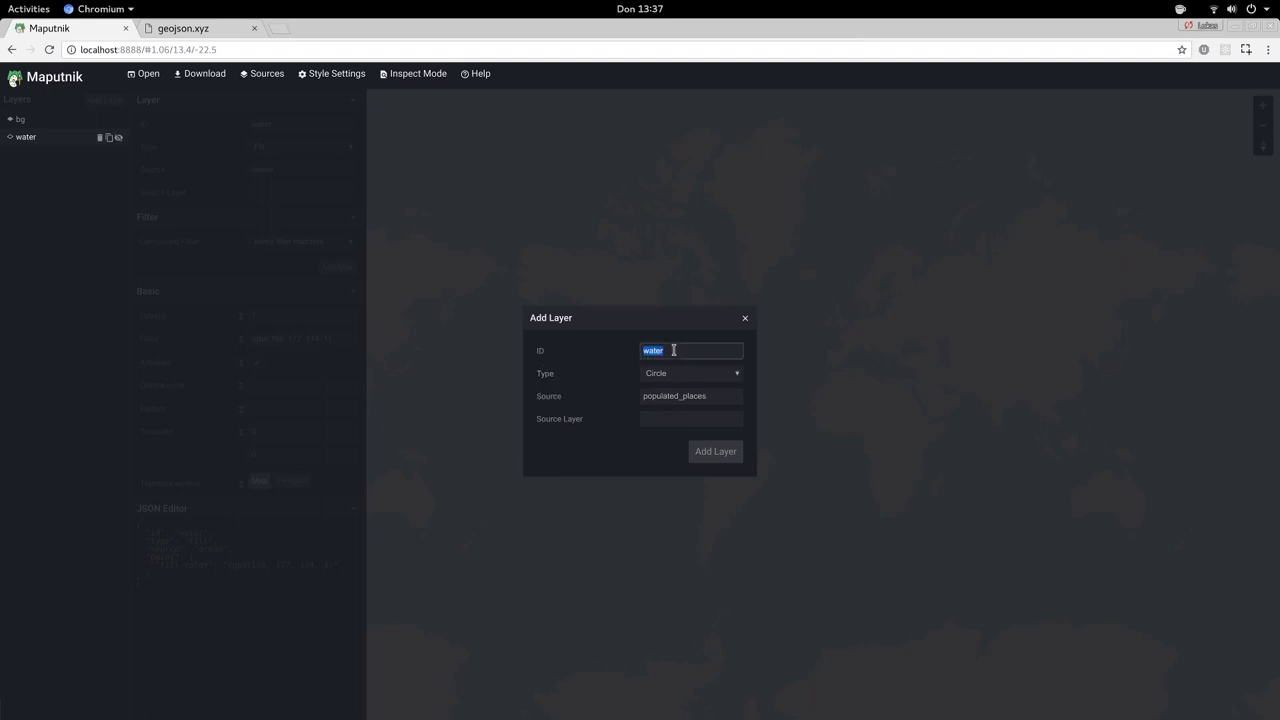
{"action": "type", "text": "places"}
{"action": "left_click", "coordinate": [702, 456]}
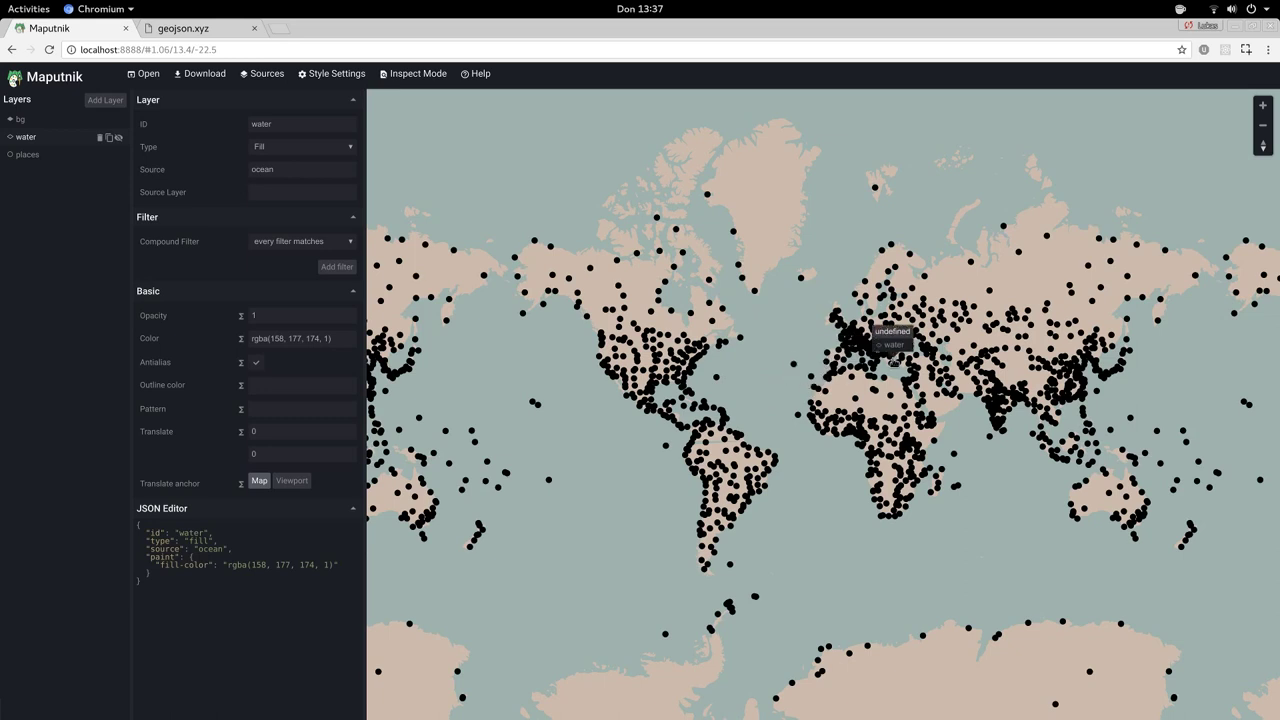
- Change the places layer to Symbol type with text field {name} at size 12
{"action": "left_click", "coordinate": [28, 157]}
{"action": "left_click", "coordinate": [297, 147]}
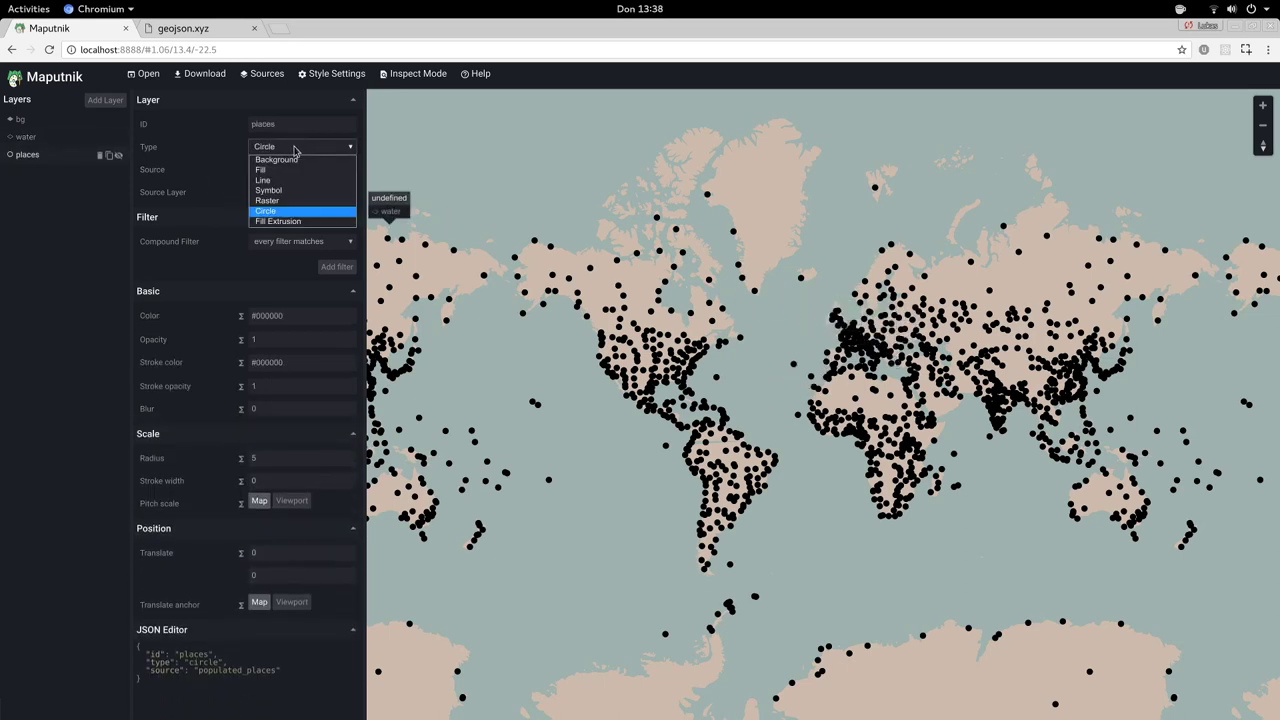
{"action": "left_click", "coordinate": [300, 190]}
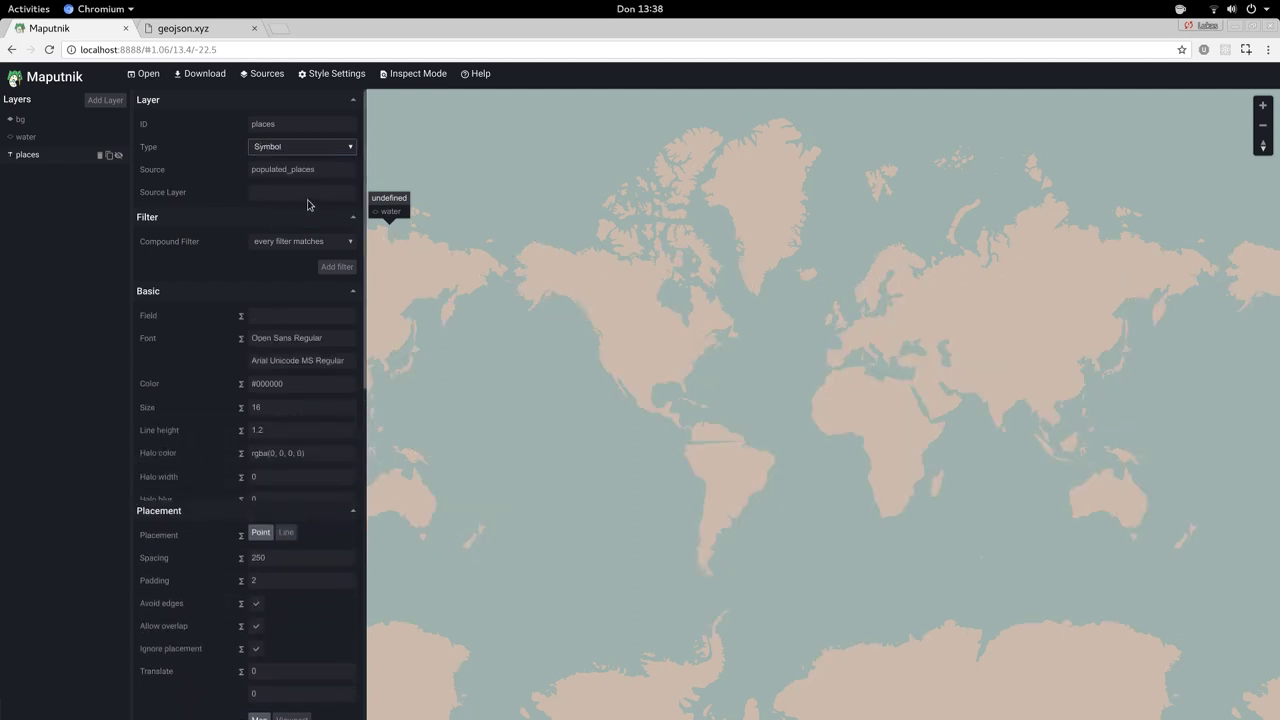
{"action": "left_click", "coordinate": [289, 317]}
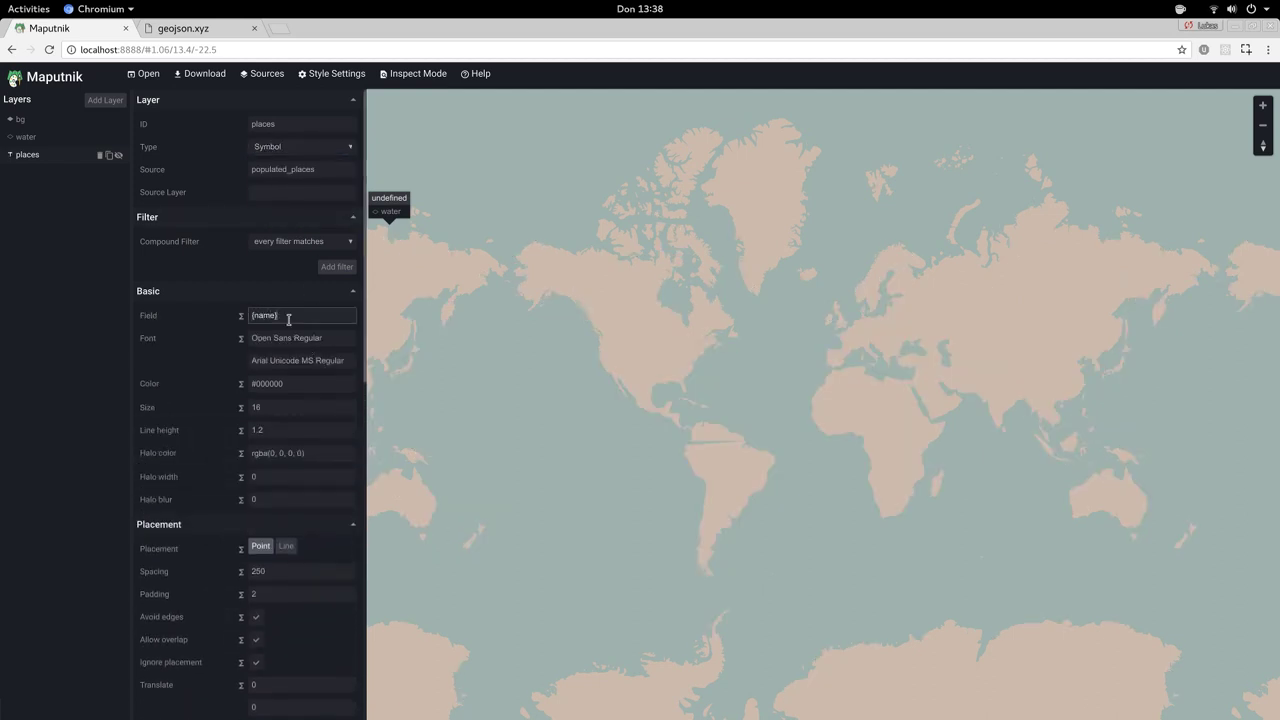
{"action": "type", "text": "{name}"}
{"action": "key", "text": "Tab"}
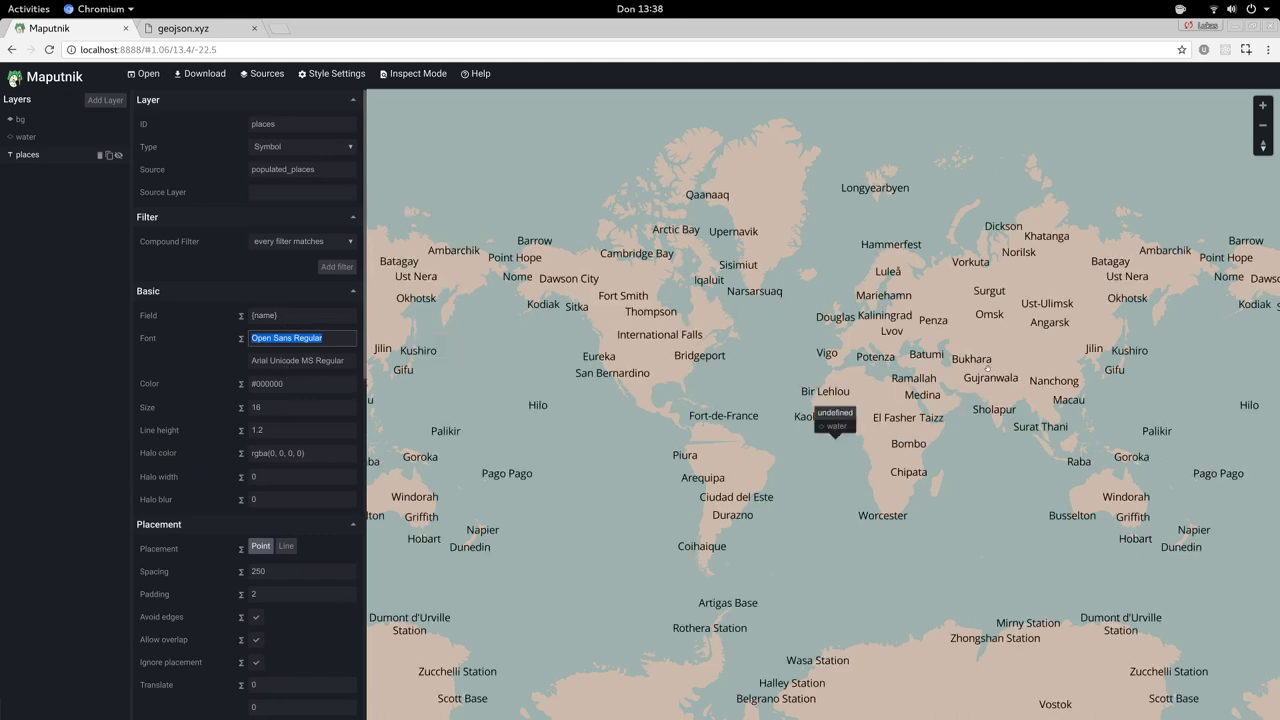
{"action": "double_click", "coordinate": [311, 412]}
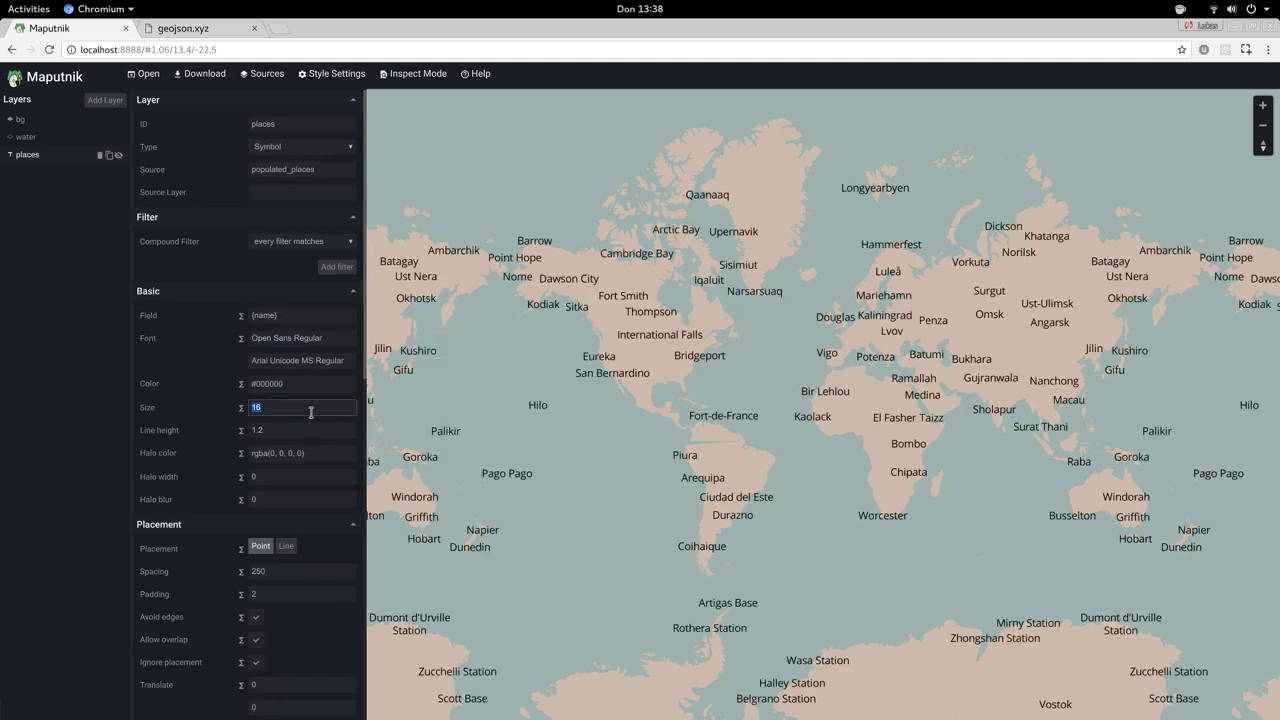
{"action": "type", "text": "12"}
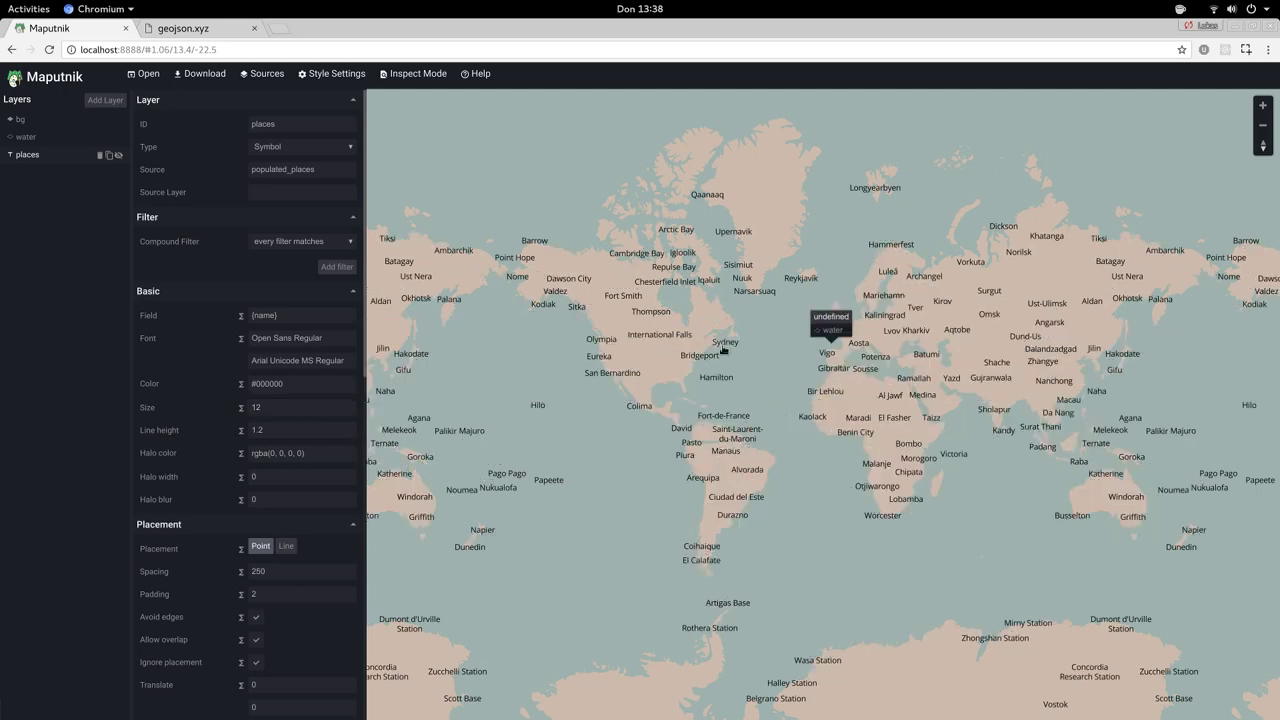
- Colour the labels rgba(62, 44, 44, 1) with a pink rgba(236, 197, 197, 1) halo of width 1
{"action": "left_click", "coordinate": [314, 389]}
{"action": "left_click", "coordinate": [396, 388]}
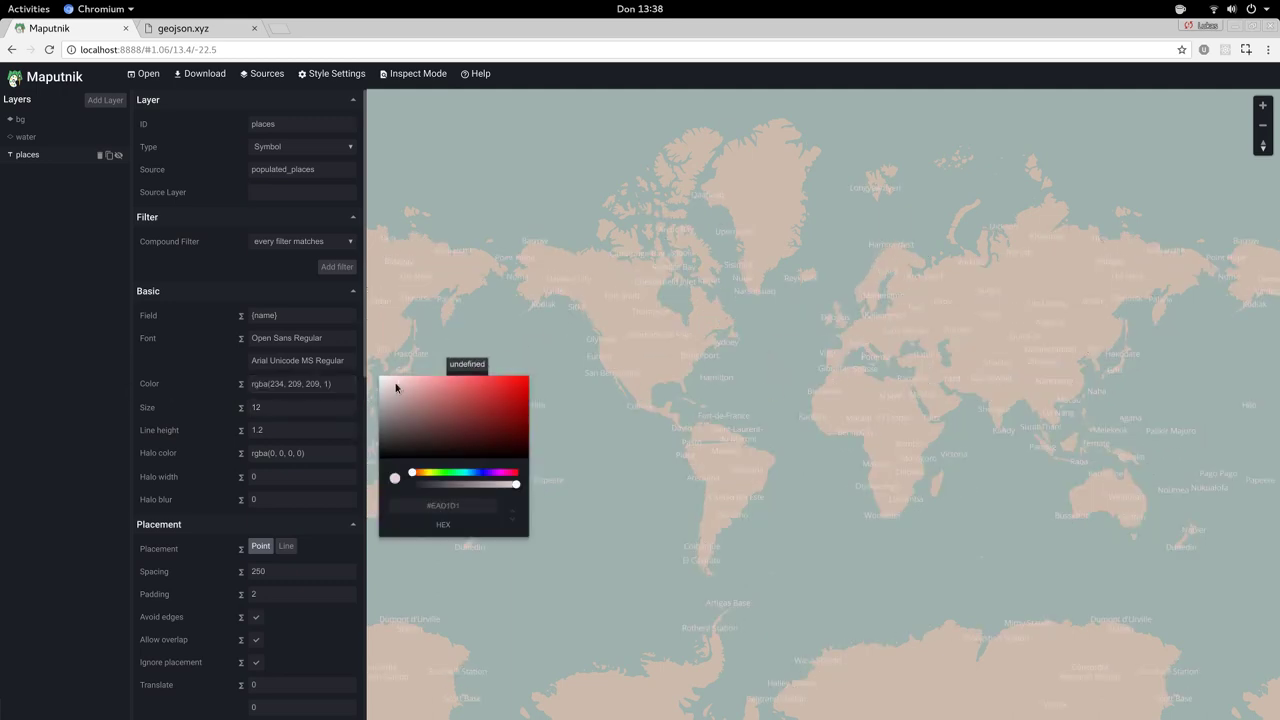
{"action": "left_click_drag", "start_coordinate": [394, 408], "coordinate": [443, 443]}
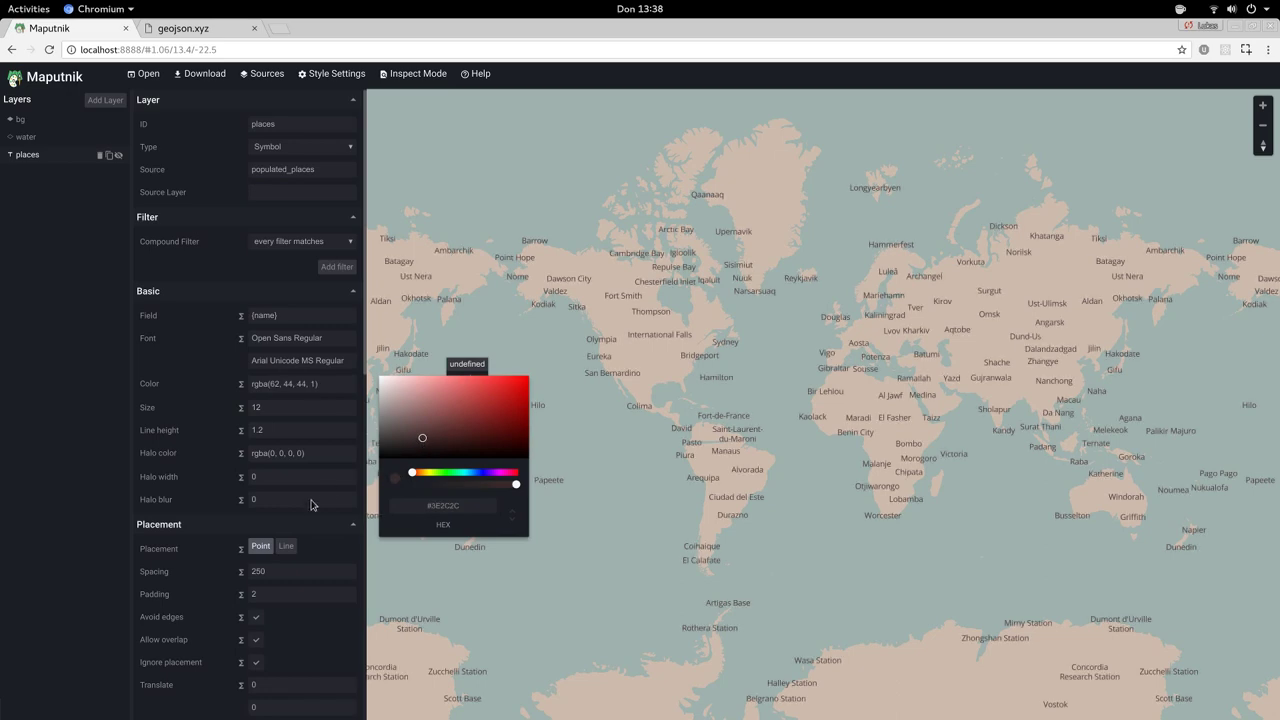
{"action": "left_click", "coordinate": [300, 500]}
{"action": "left_click", "coordinate": [334, 452]}
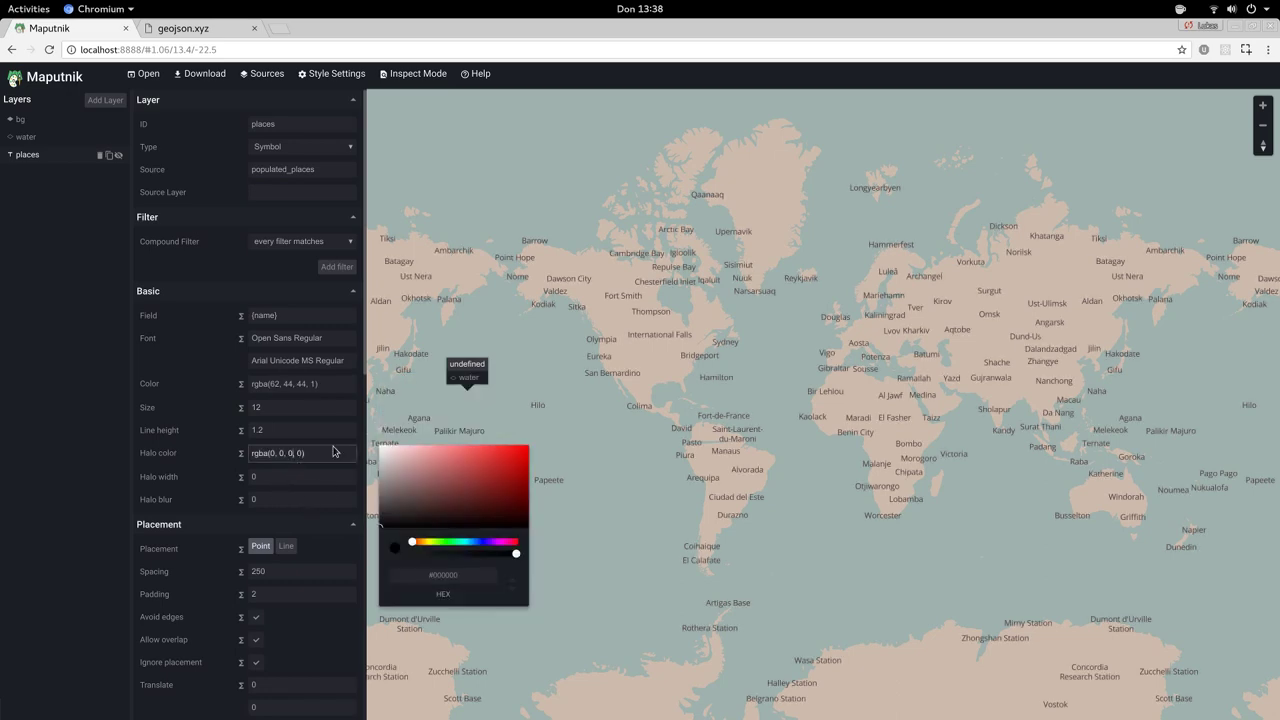
{"action": "left_click", "coordinate": [405, 456]}
{"action": "left_click", "coordinate": [297, 473]}
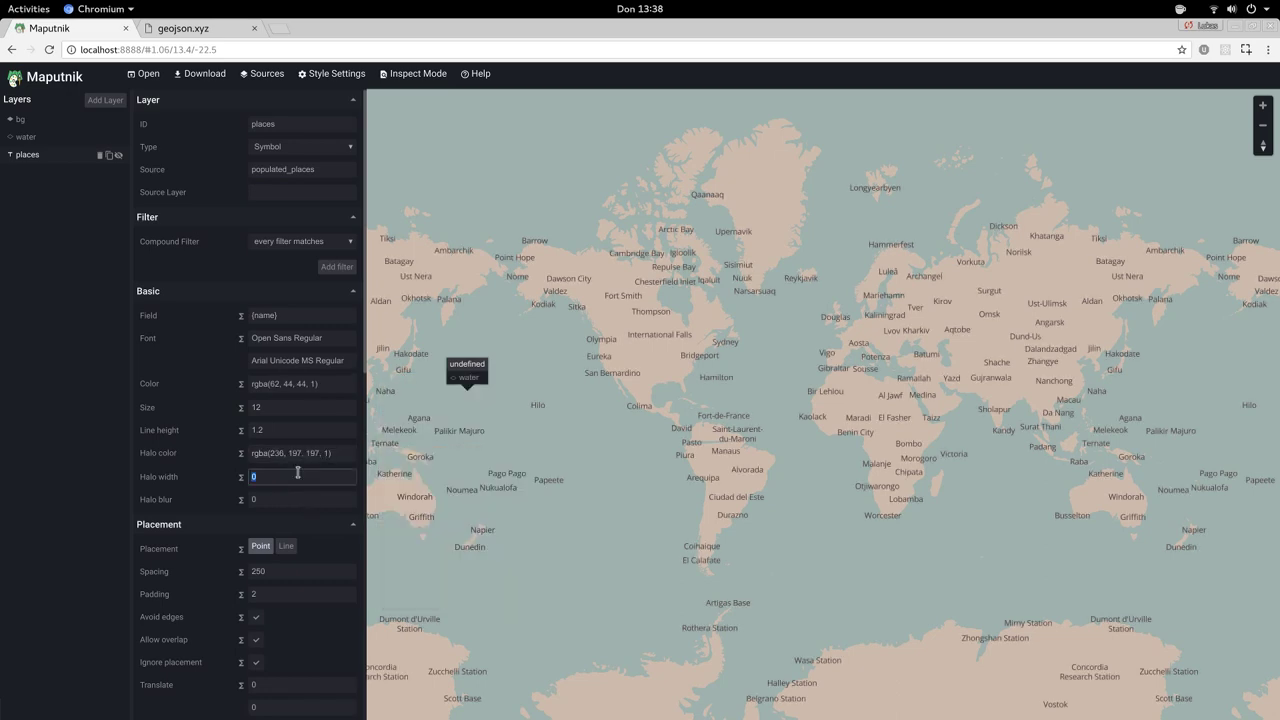
{"action": "type", "text": "1"}
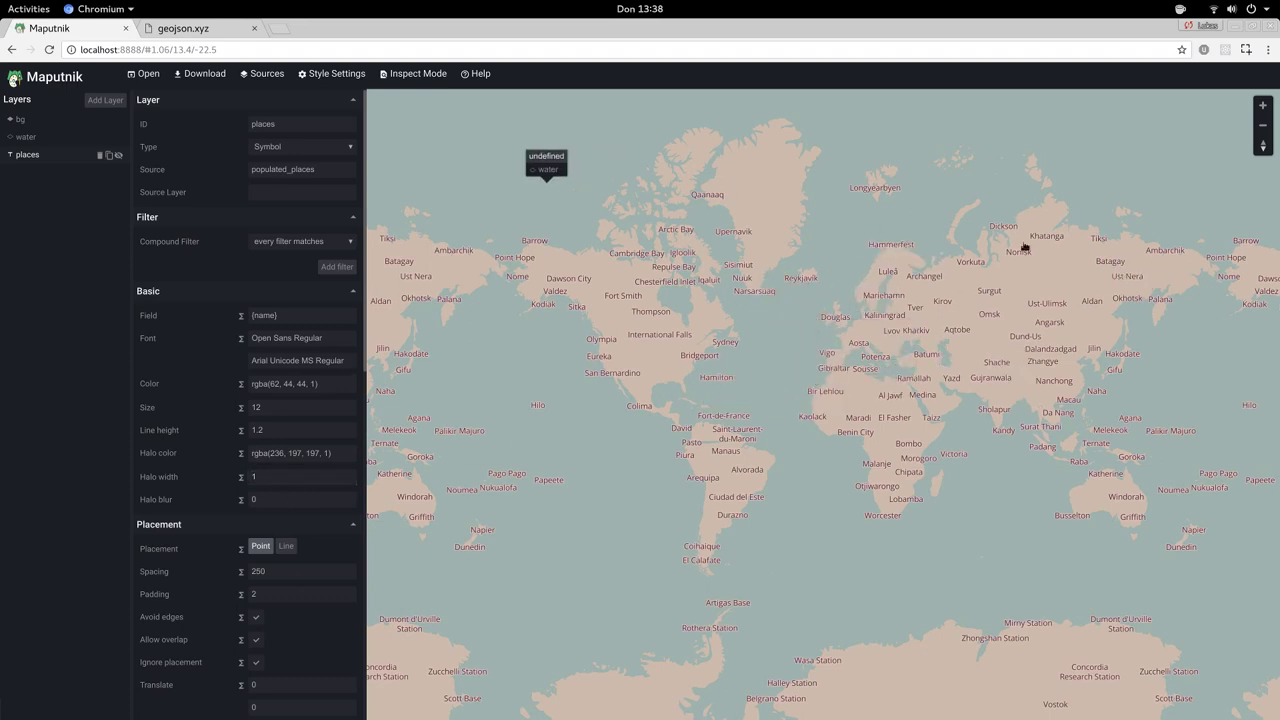
- Download the style as JSON and open the file in Sublime Text
{"action": "left_click", "coordinate": [205, 75]}
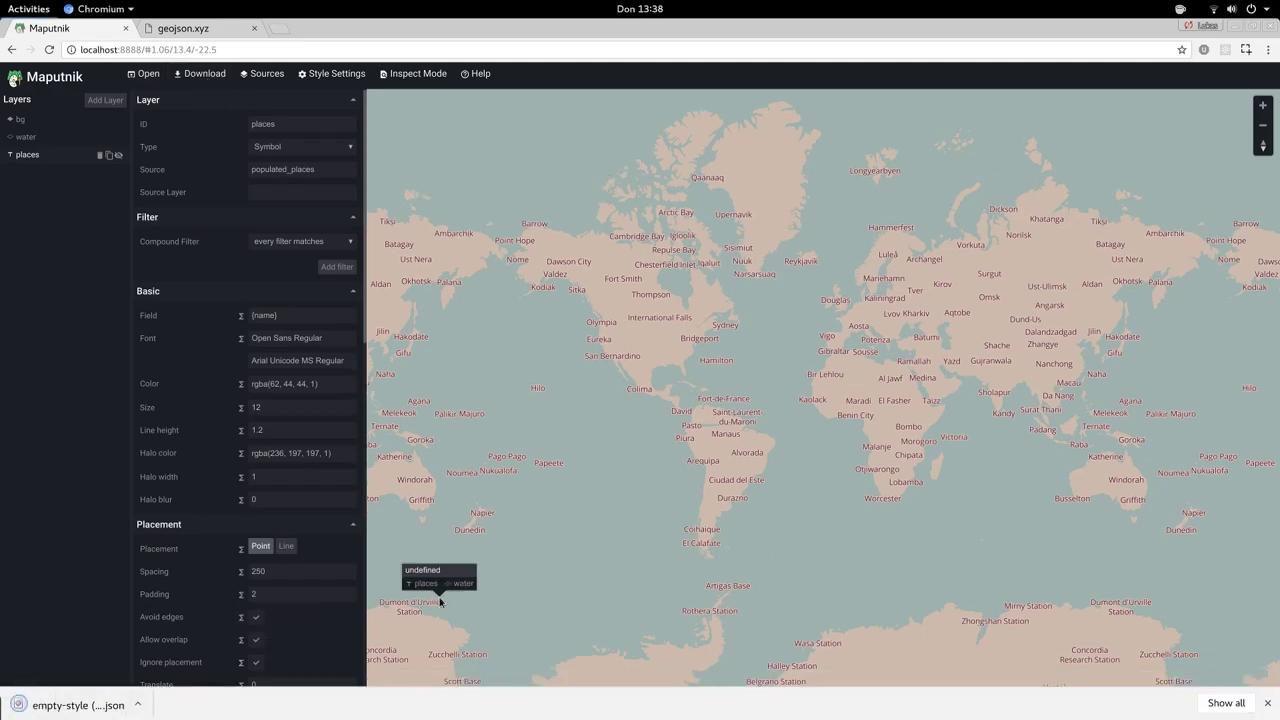
{"action": "key", "text": "super"}
{"action": "type", "text": "sub"}
{"action": "key", "text": "Return"}
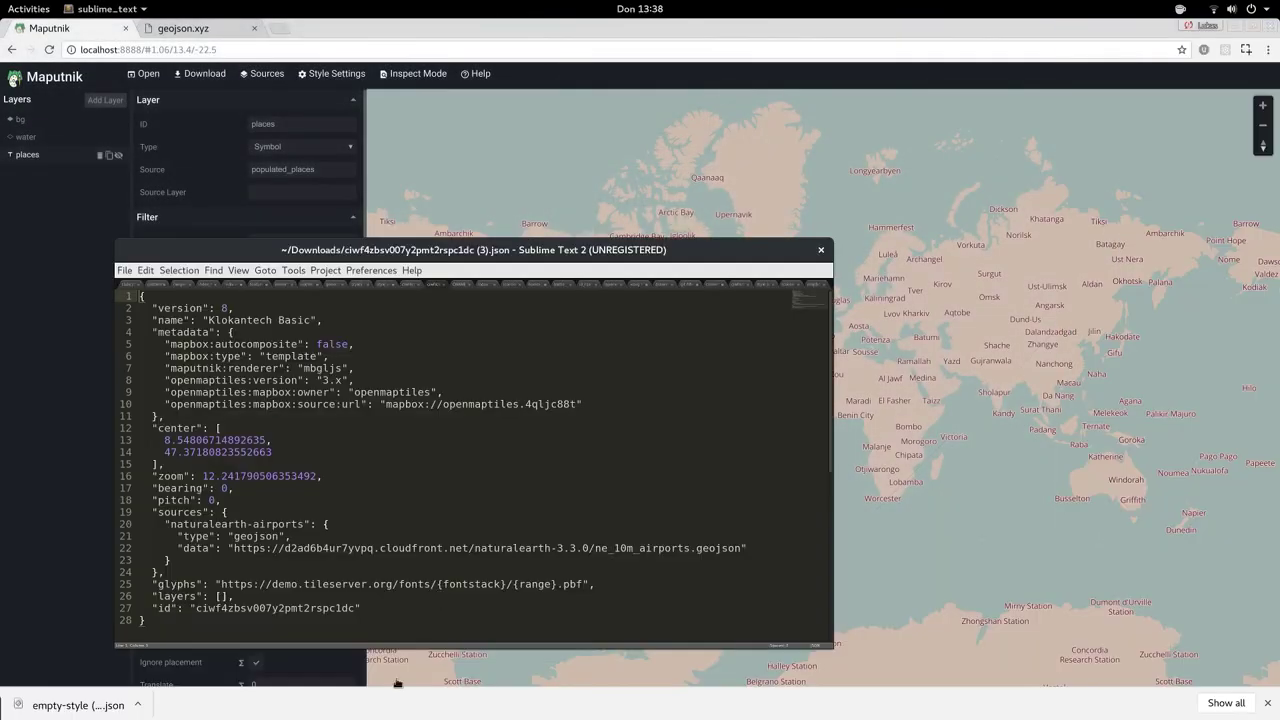
{"action": "left_click_drag", "start_coordinate": [100, 705], "coordinate": [416, 481]}
- Enlarge the editor window and review the sources and the bg, water and places layers
{"action": "key", "text": "alt+Tab"}
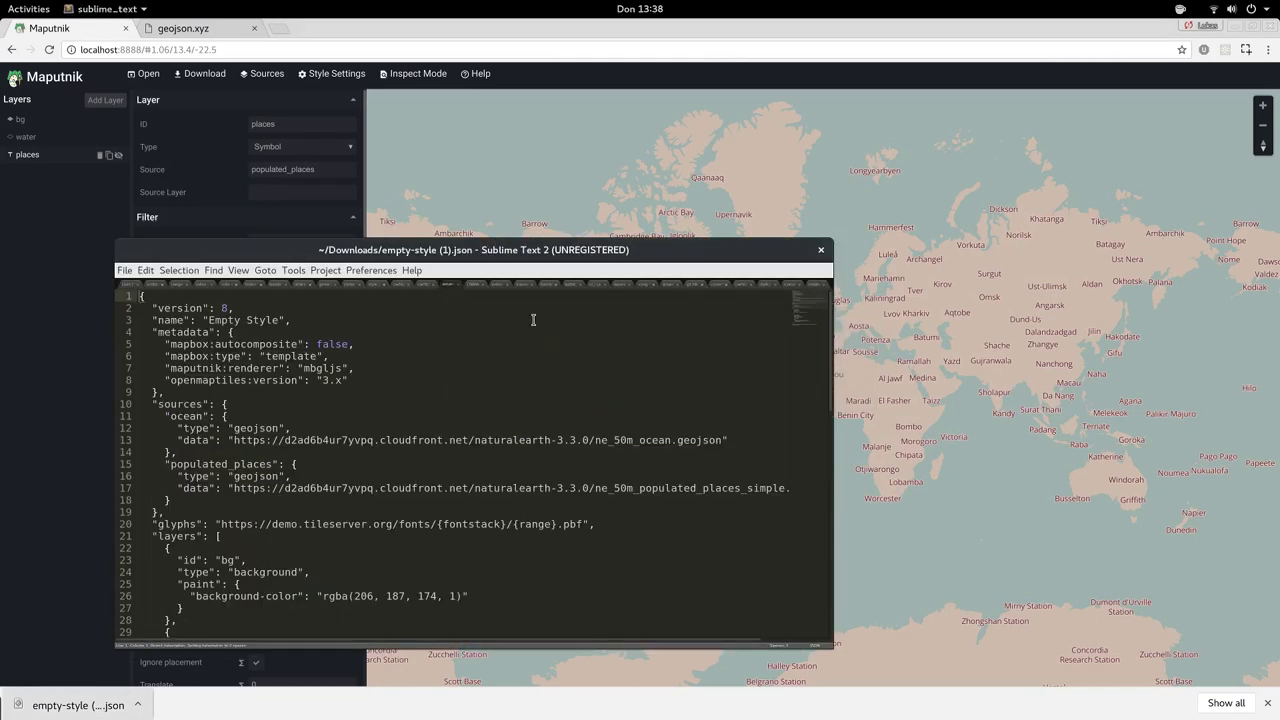
{"action": "left_click_drag", "start_coordinate": [616, 240], "coordinate": [618, 98]}
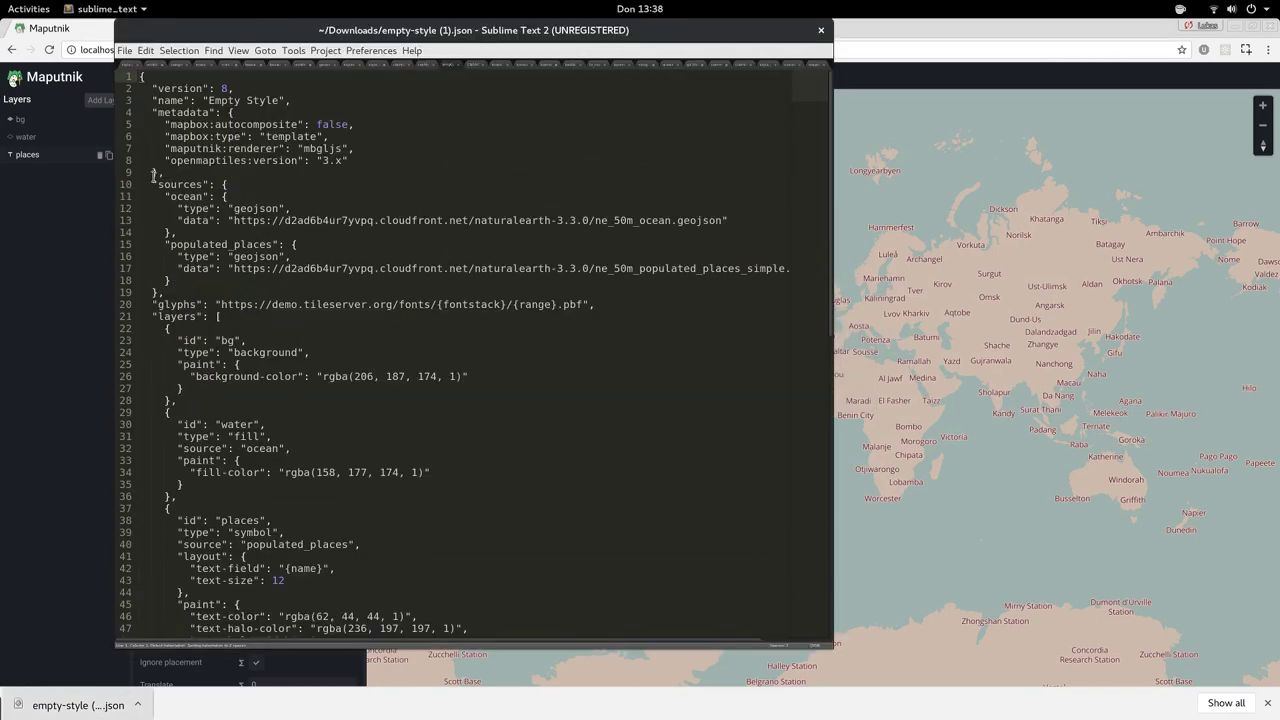
{"action": "left_click_drag", "start_coordinate": [152, 182], "coordinate": [591, 283]}
{"action": "left_click", "coordinate": [577, 306]}
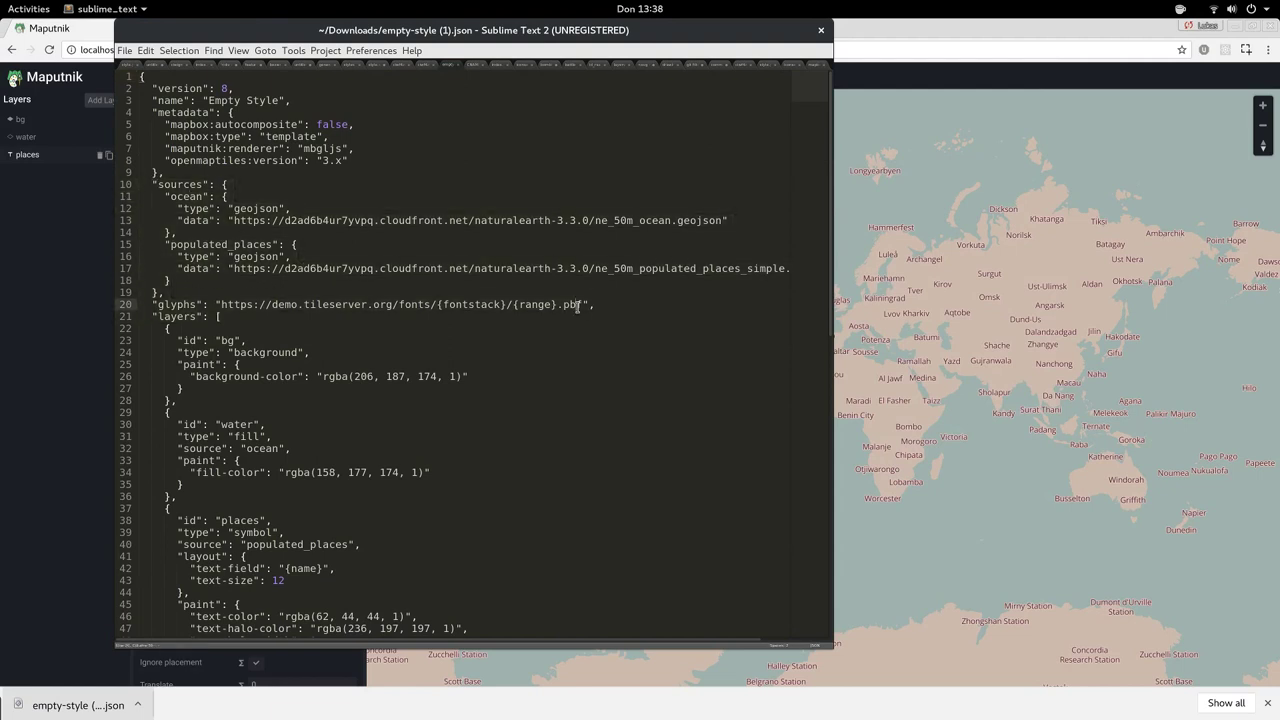
{"action": "scroll", "coordinate": [810, 112], "scroll_direction": "down", "scroll_amount": 4}
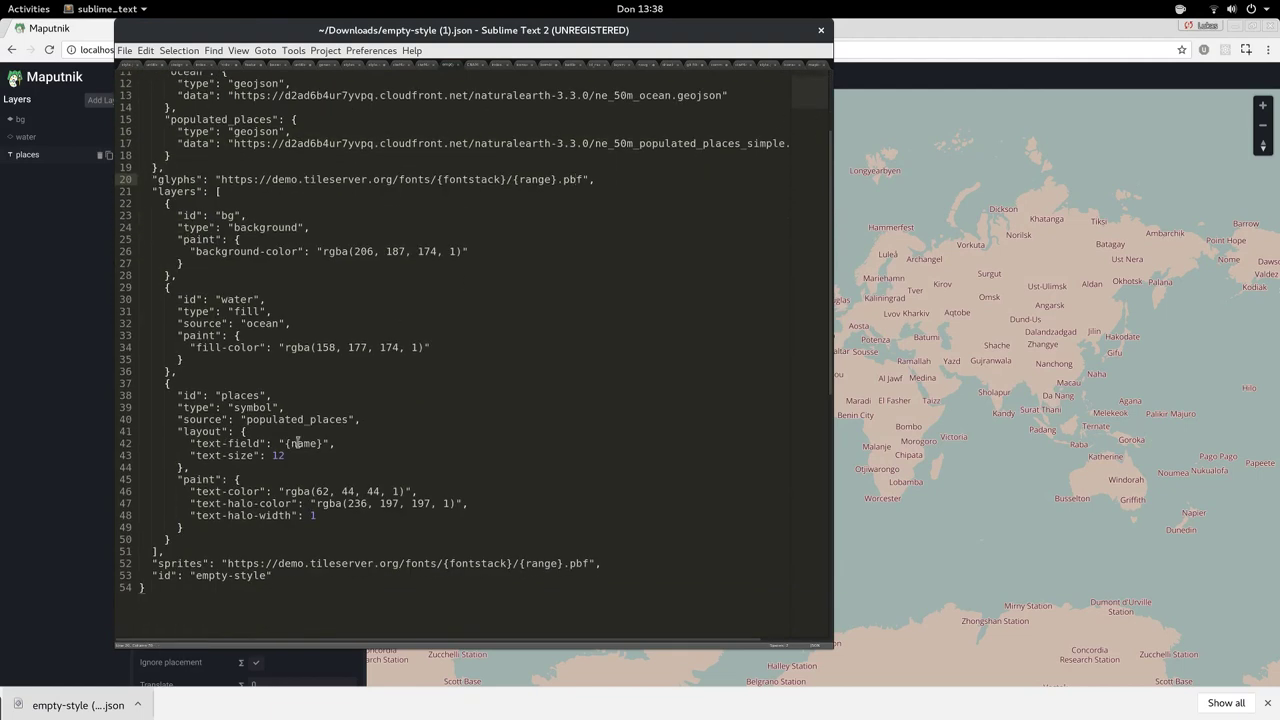
{"action": "left_click_drag", "start_coordinate": [189, 535], "coordinate": [173, 203]}
{"action": "left_click", "coordinate": [339, 286]}
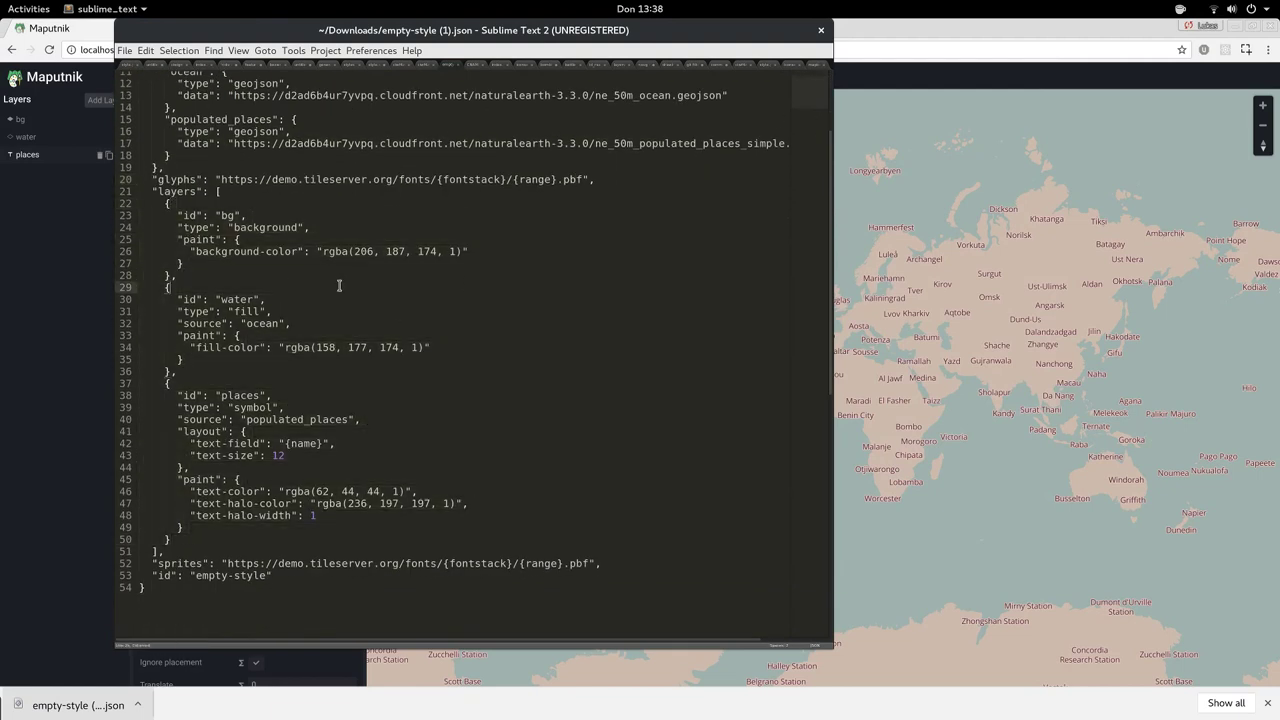
- Bring Maputnik back in front of the text editor and zoom the map one level near Lvov
{"action": "left_click", "coordinate": [51, 277]}
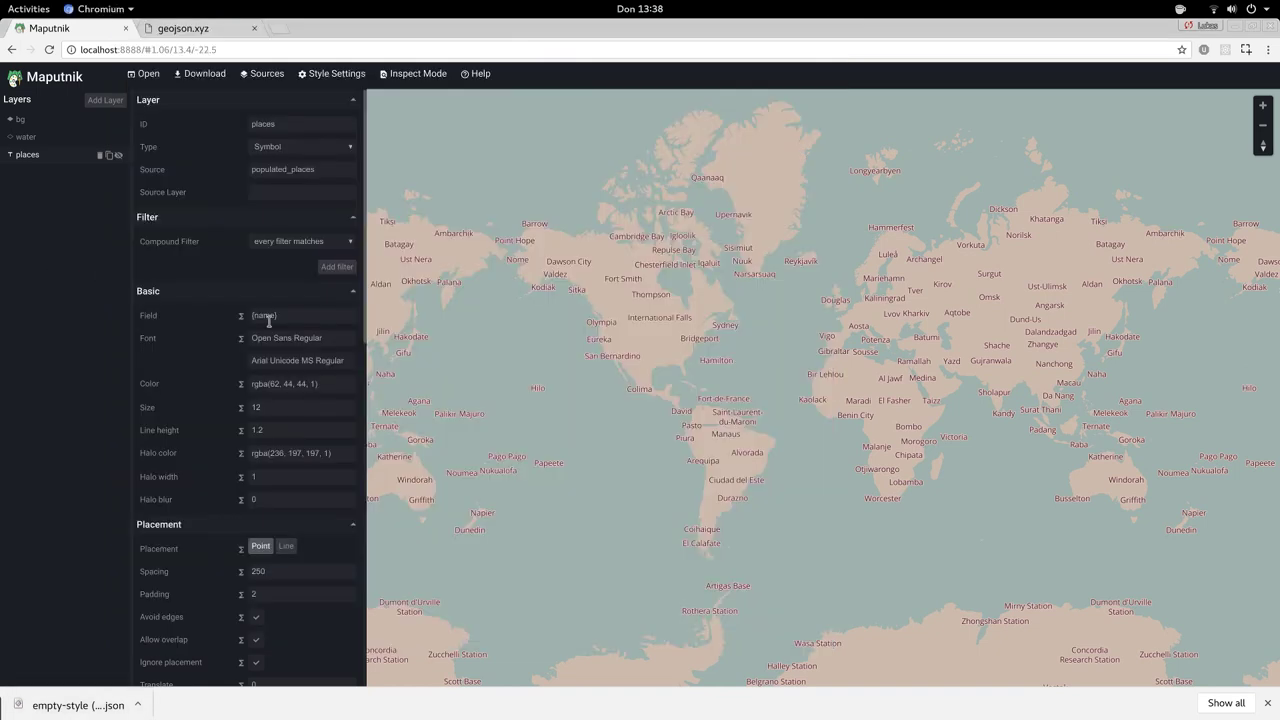
{"action": "double_click", "coordinate": [892, 315]}
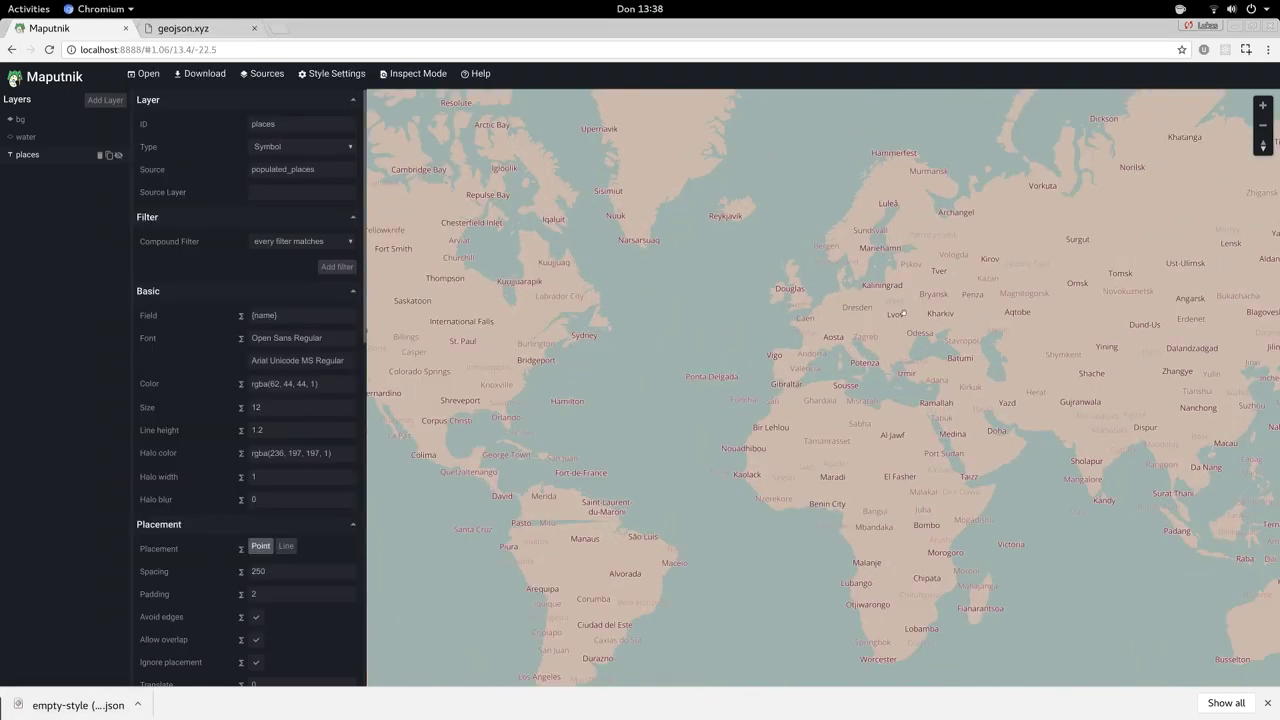